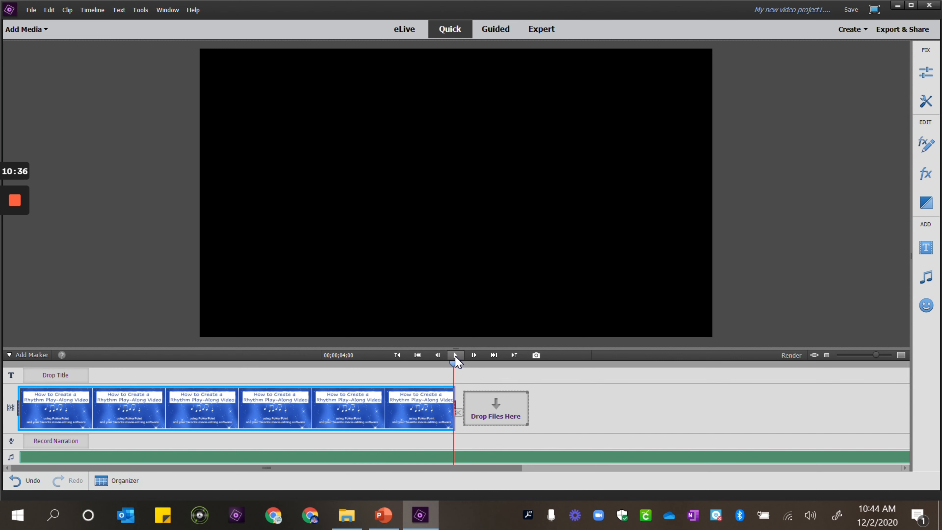
# Add Slide2.PNG through Slide5.PNG from the Tutorial-slides folder to the end of the timeline
pyautogui.click(456, 356)
pyautogui.click(491, 411)
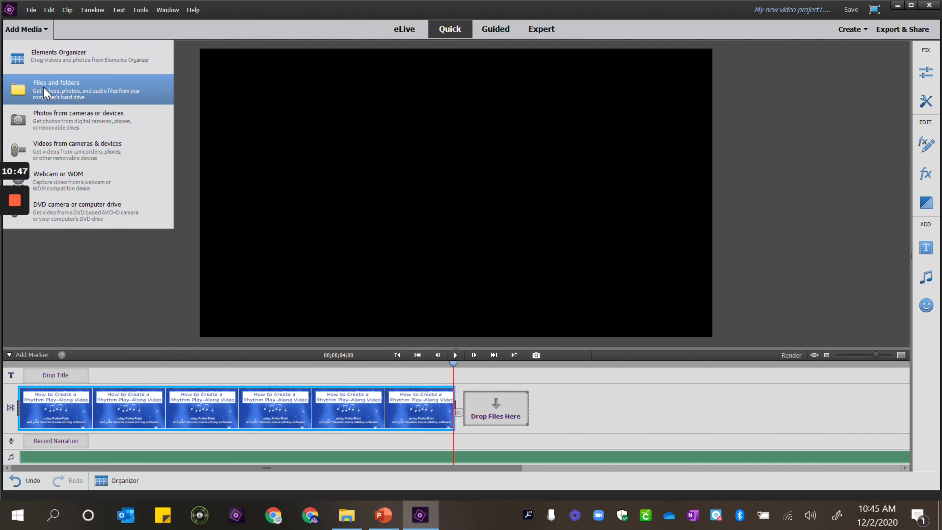
pyautogui.click(43, 91)
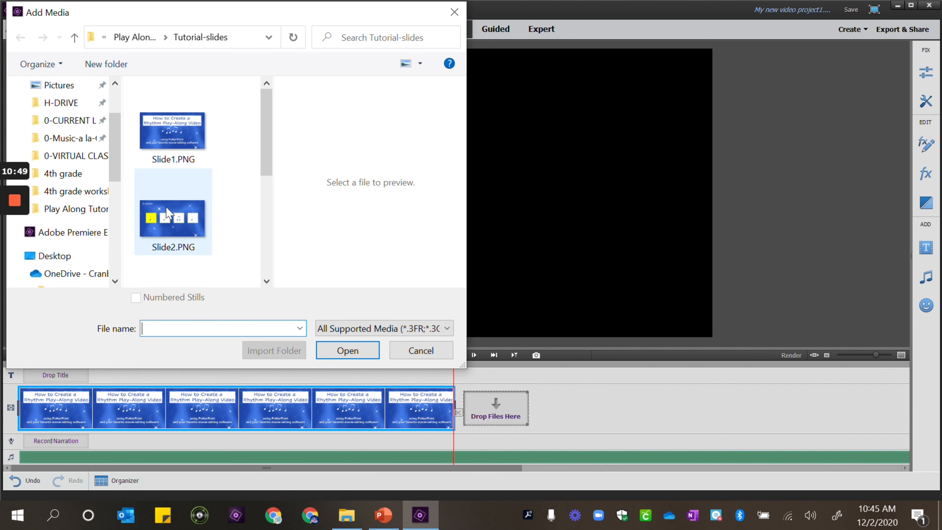
pyautogui.scroll(-1, 167, 213)
pyautogui.click(169, 170)
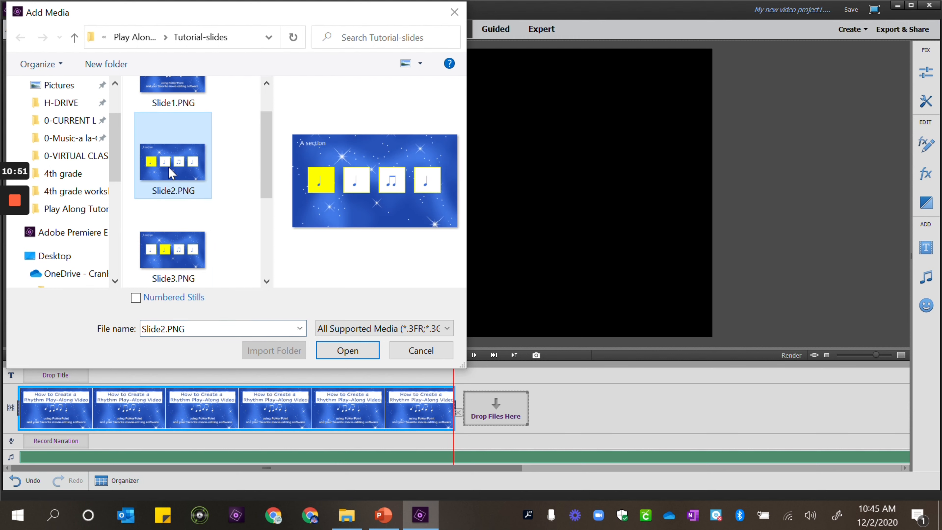
pyautogui.scroll(-1, 169, 172)
pyautogui.scroll(-1, 169, 173)
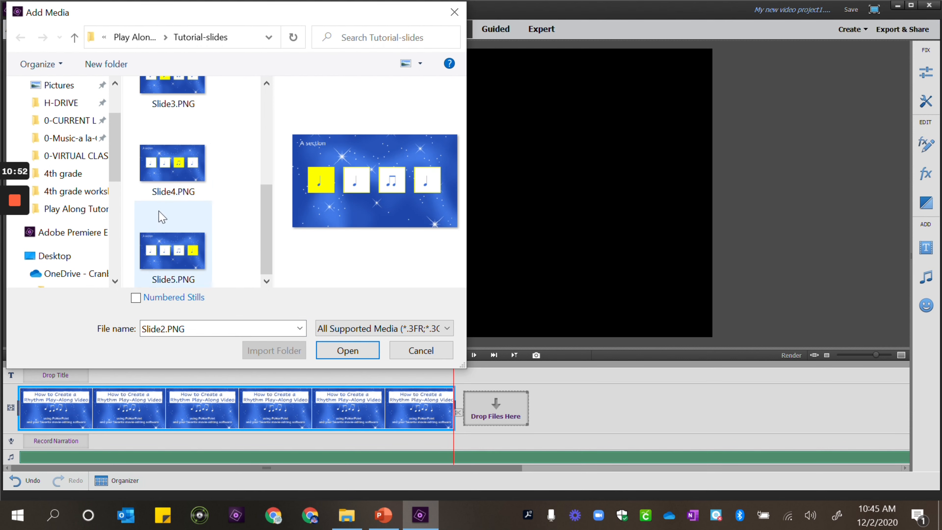
pyautogui.keyDown('shift'); pyautogui.click(165, 253); pyautogui.keyUp('shift')
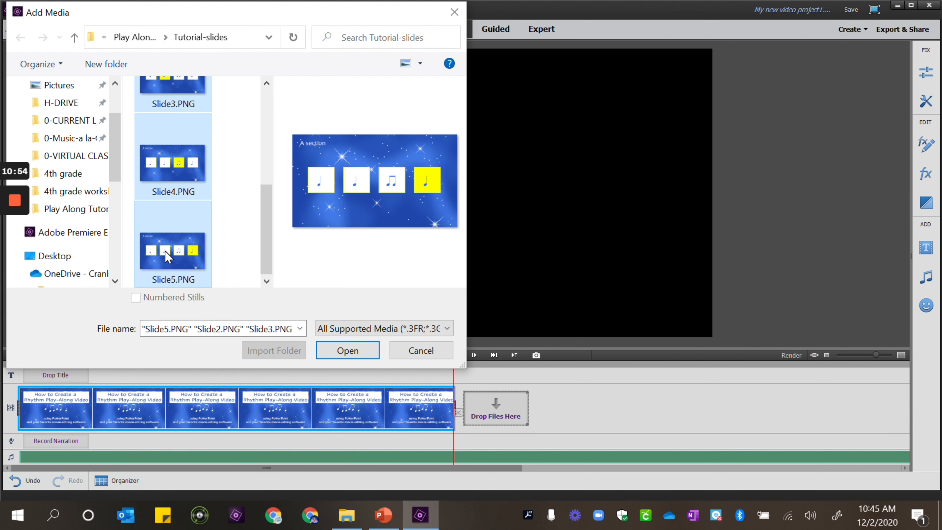
pyautogui.click(348, 351)
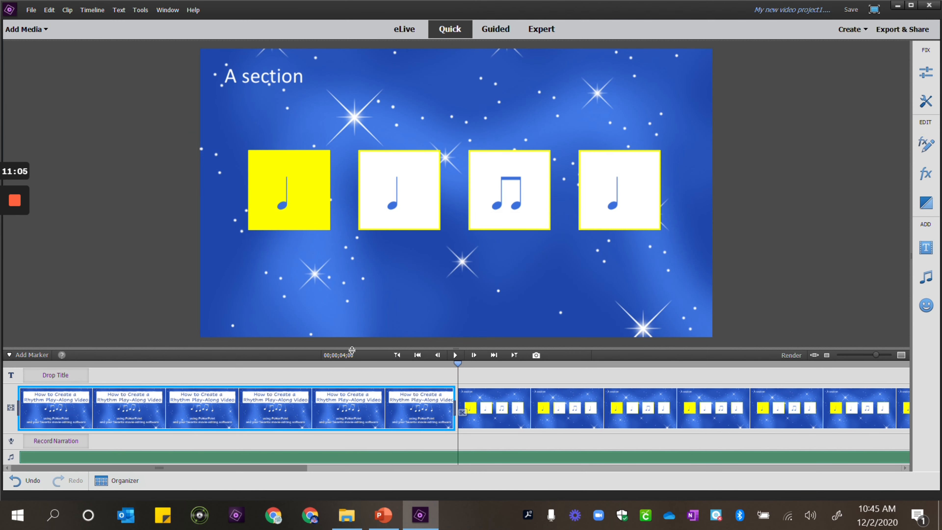
pyautogui.scroll(-5, 746, 405)
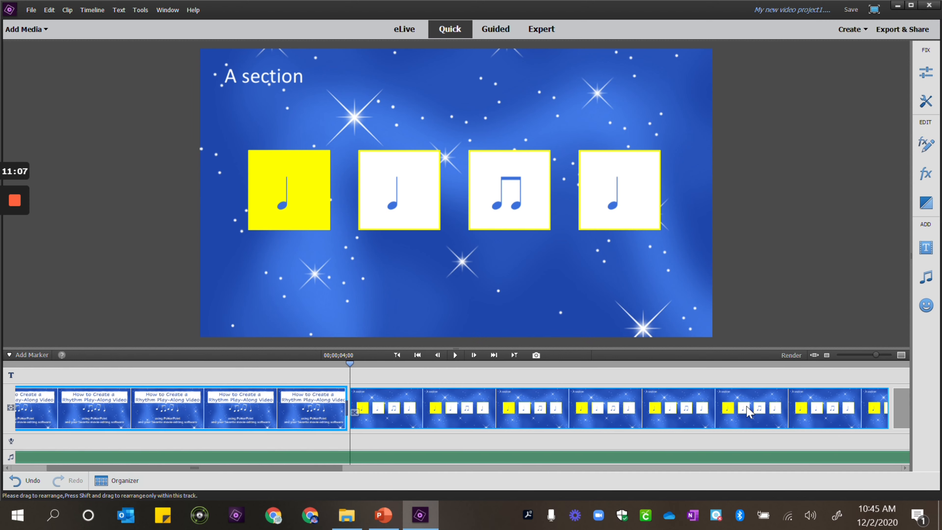
pyautogui.scroll(-5, 746, 410)
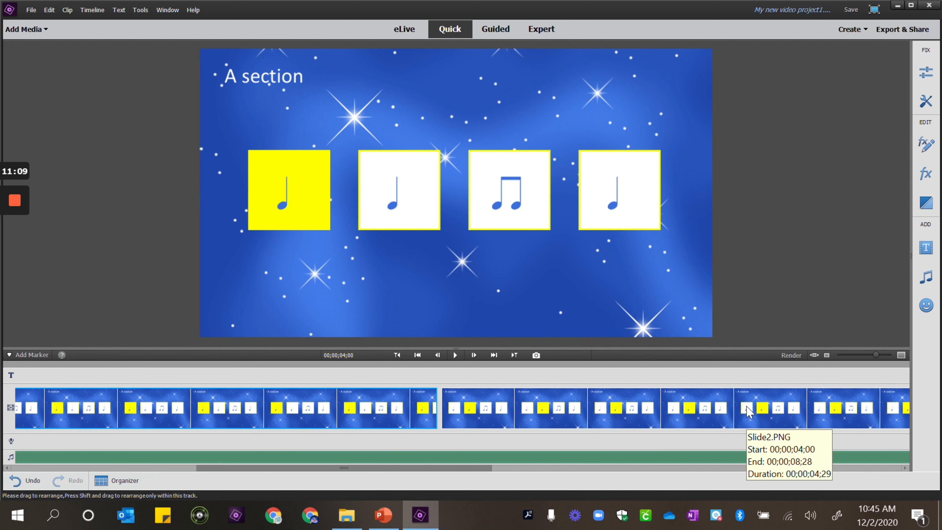
pyautogui.scroll(8, 748, 409)
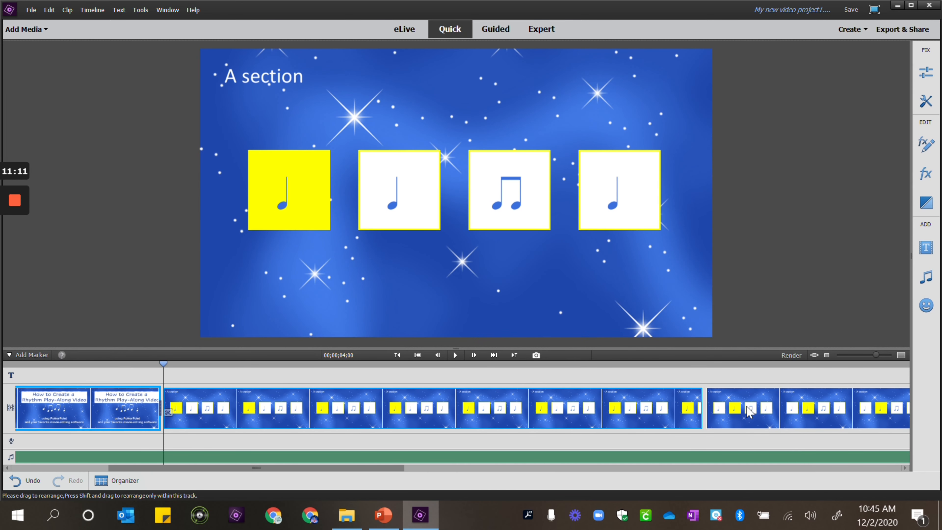
pyautogui.click(694, 400)
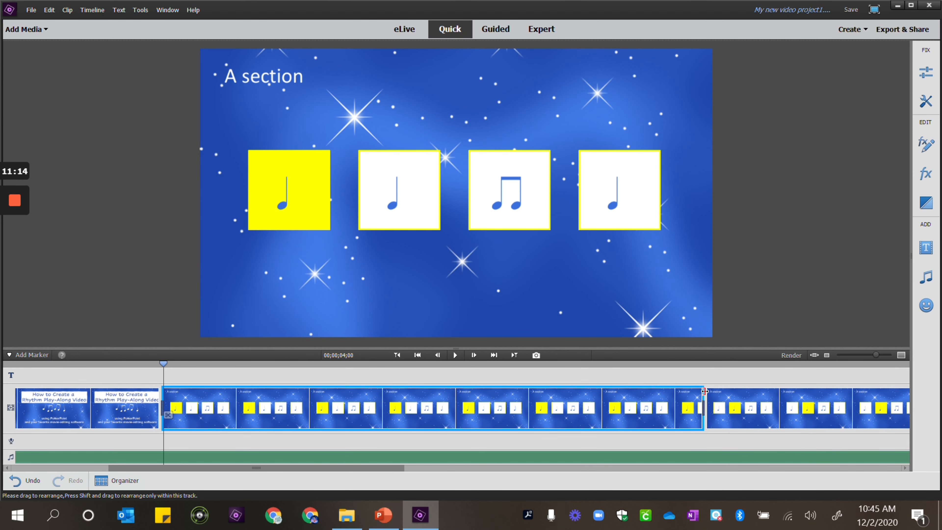
pyautogui.moveTo(703, 391); pyautogui.dragTo(702, 410)
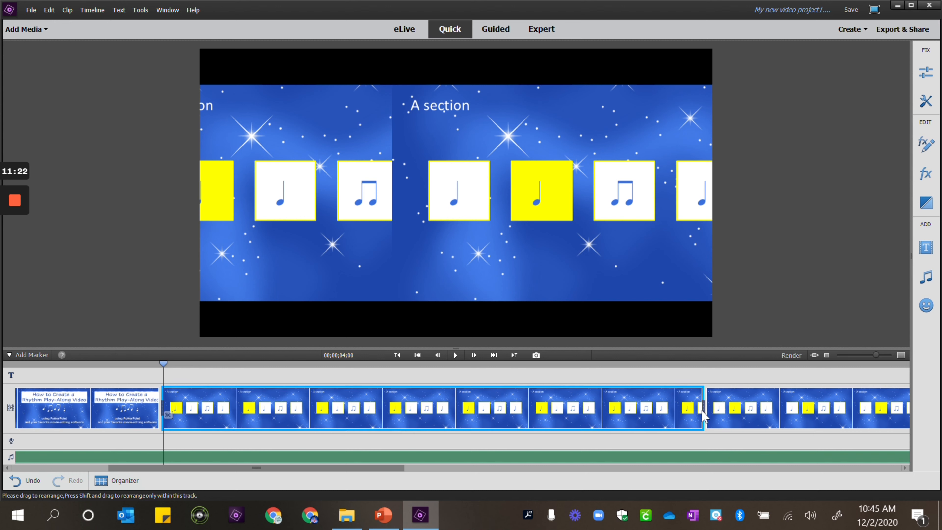
# Split the Slide2 clip at 00;00;05;10 and delete the remainder after the cut
pyautogui.click(343, 401)
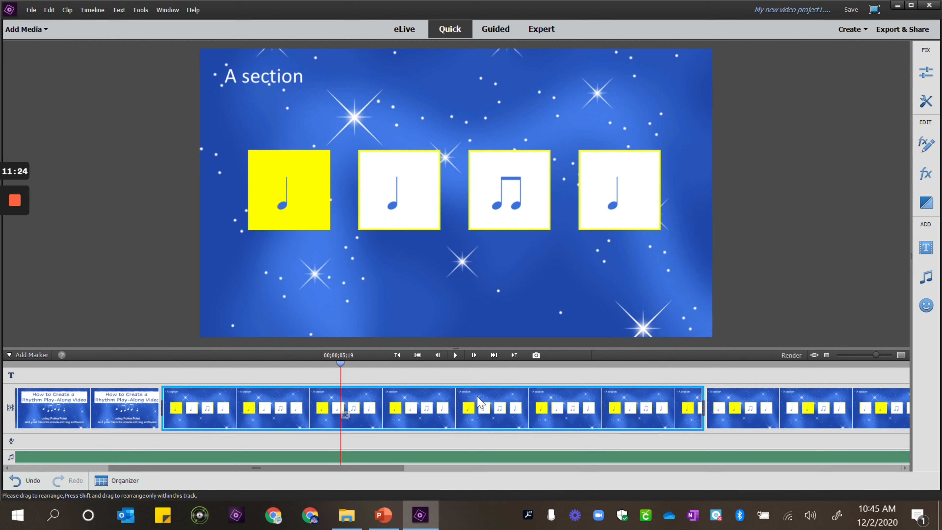
pyautogui.click(478, 397)
pyautogui.click(576, 400)
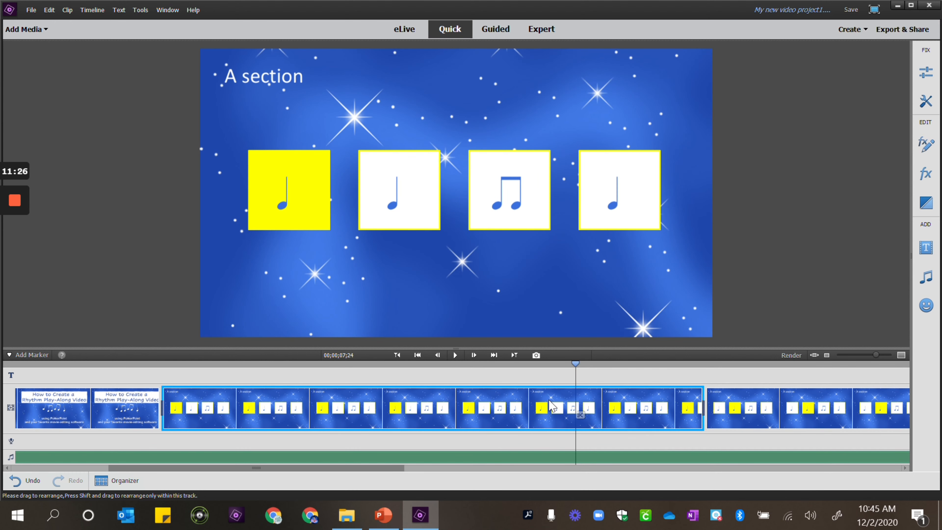
pyautogui.click(321, 400)
pyautogui.click(253, 407)
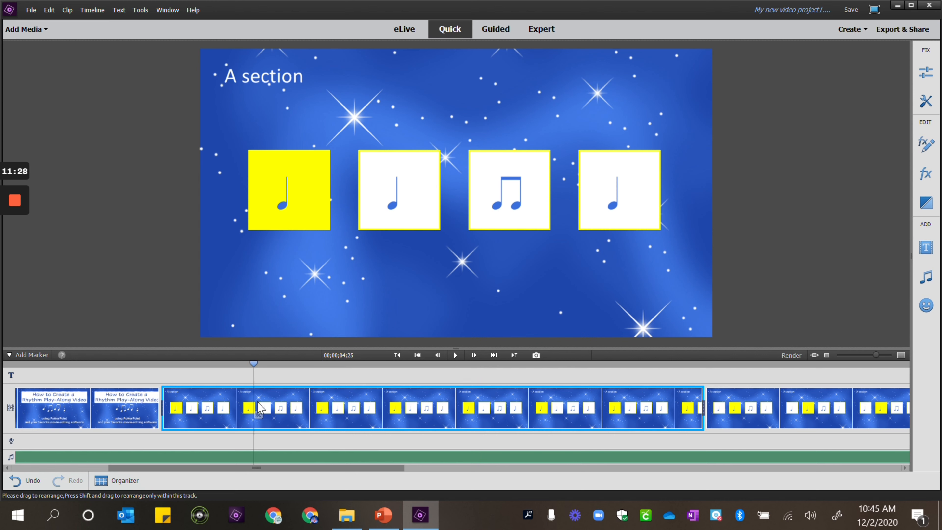
pyautogui.click(391, 398)
pyautogui.click(310, 400)
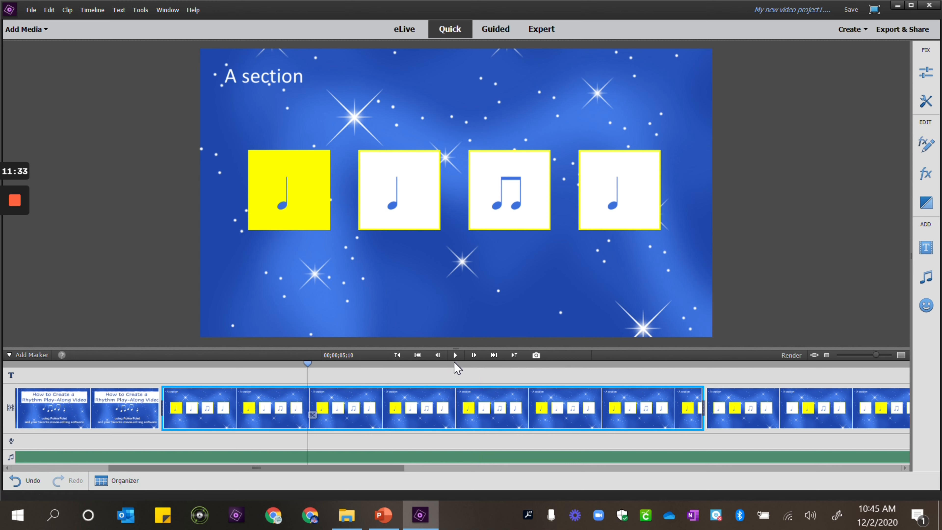
pyautogui.hotkey('ctrl', 'k')
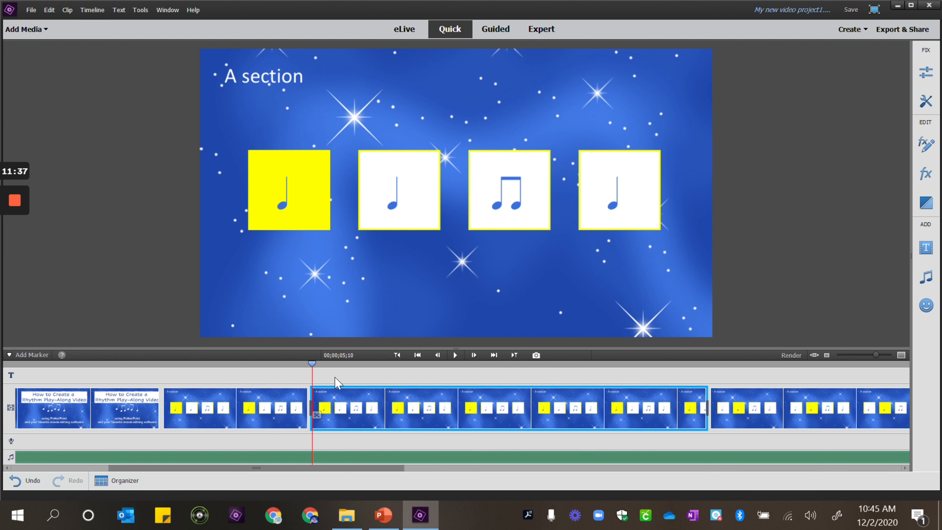
pyautogui.click(263, 403)
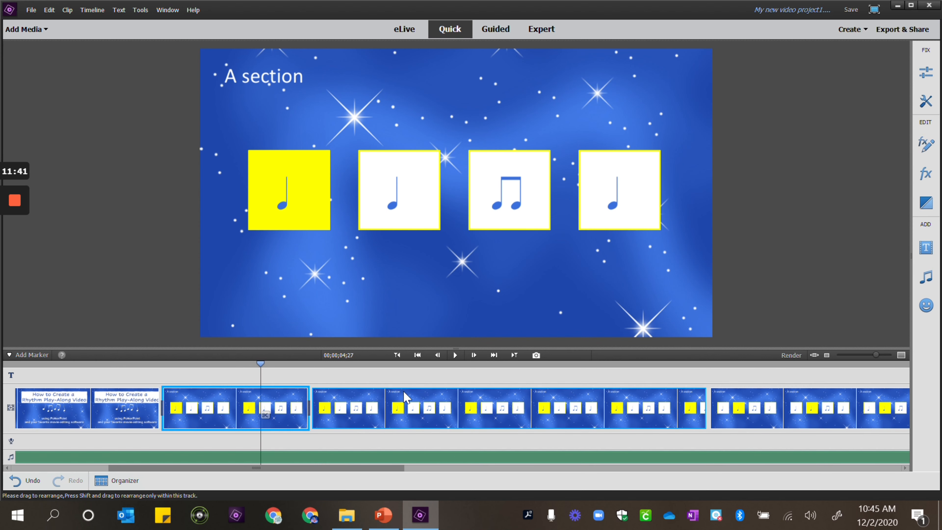
pyautogui.click(406, 402)
pyautogui.press('Delete')
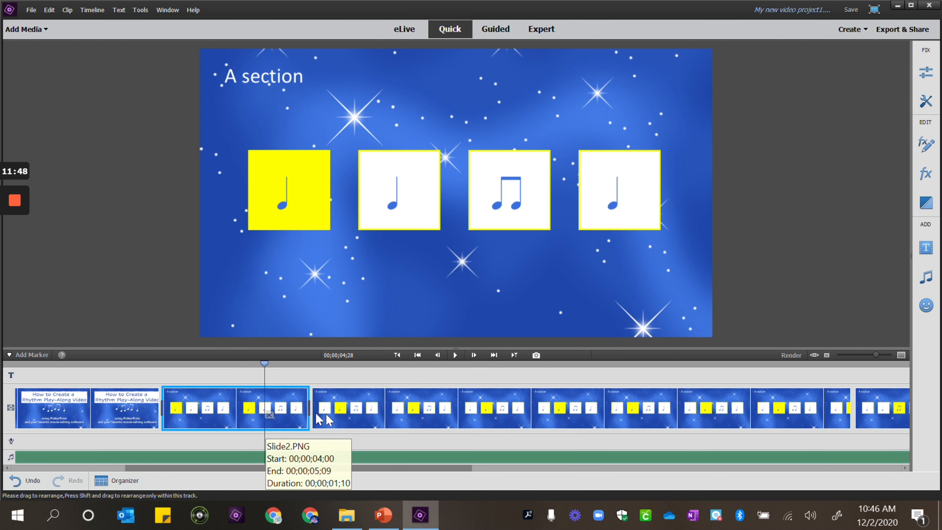
# Split the Slide3 clip at 00;00;06;20 and delete the remainder after the cut
pyautogui.click(418, 415)
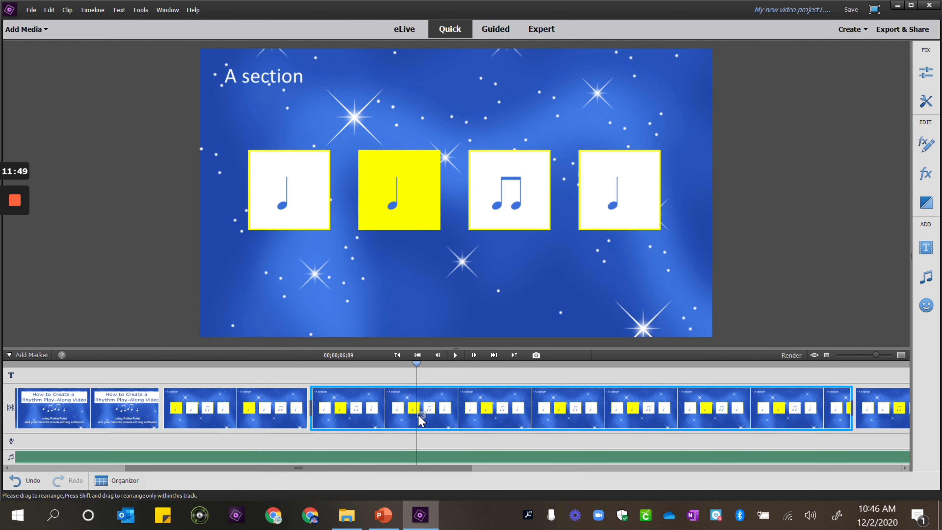
pyautogui.click(458, 422)
pyautogui.hotkey('ctrl', 'k')
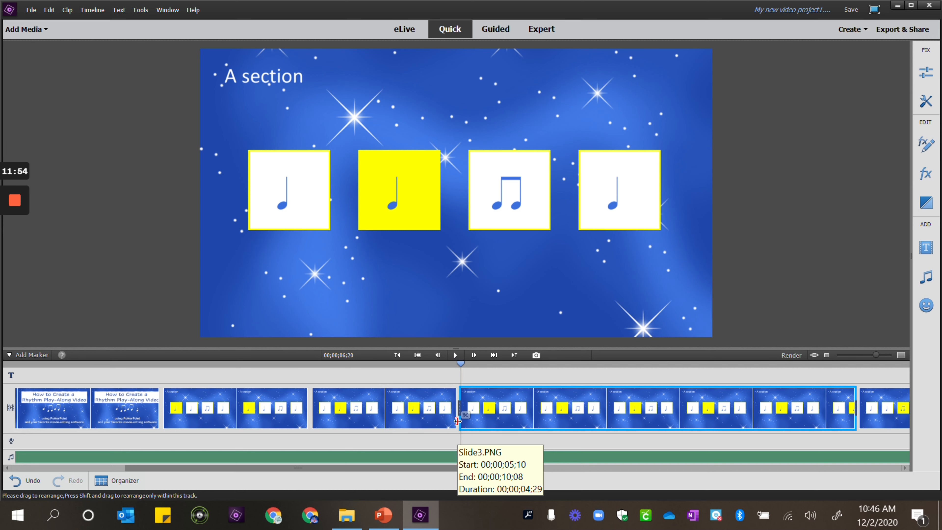
pyautogui.press('Delete')
# Split the Slide4 clip at 00;00;08;00 and delete the remainder after the cut
pyautogui.click(618, 426)
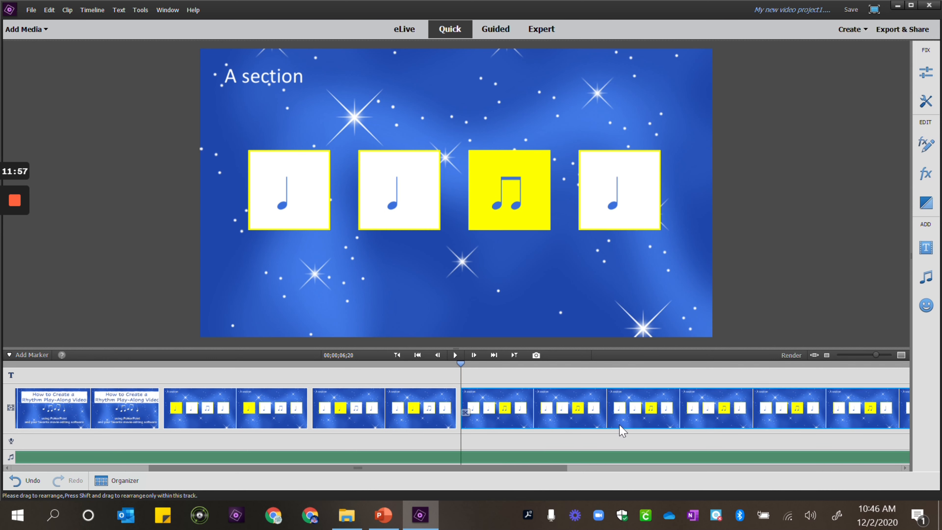
pyautogui.click(605, 419)
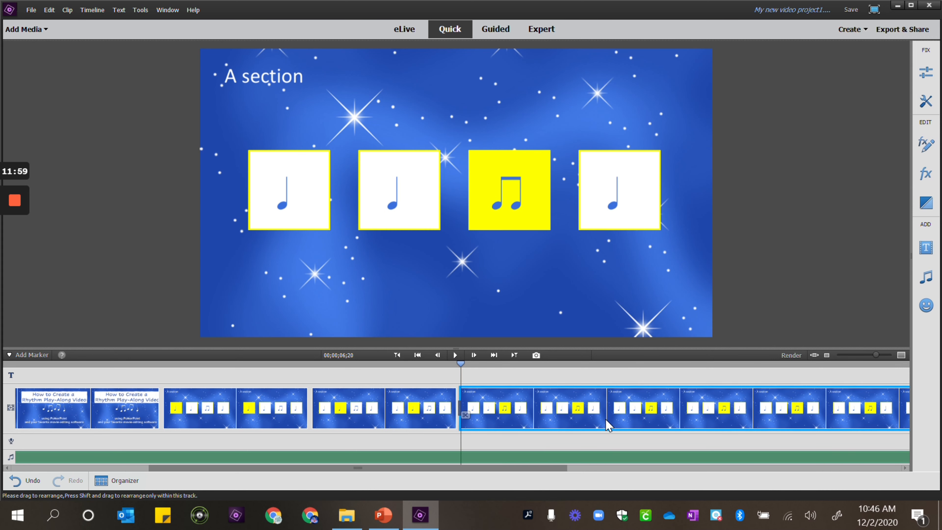
pyautogui.click(606, 420)
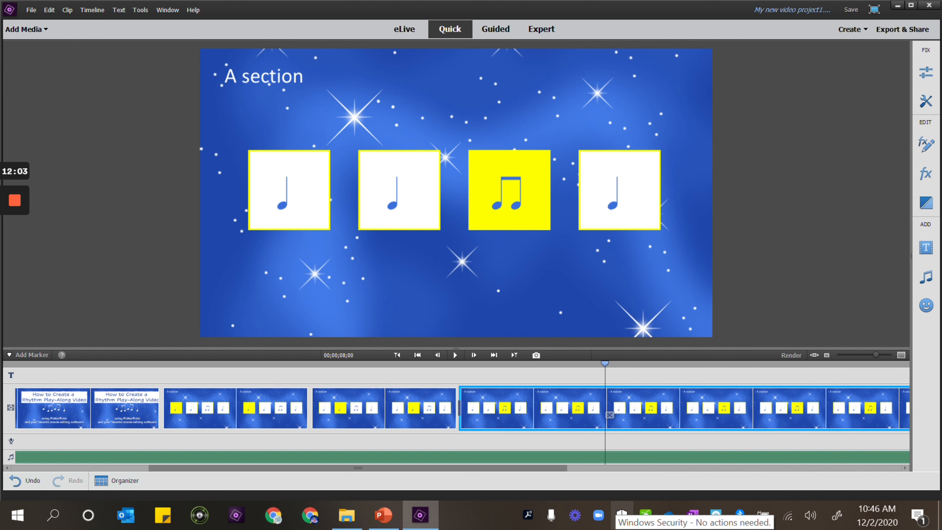
pyautogui.hotkey('ctrl', 'k')
pyautogui.press('Delete')
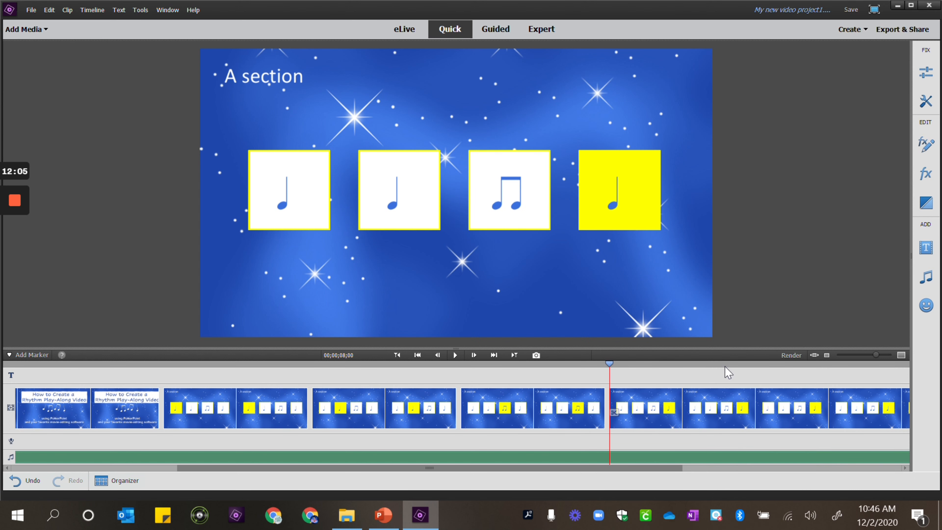
# Split the Slide5 clip at 00;00;09;10 and delete the remainder after the cut
pyautogui.click(757, 420)
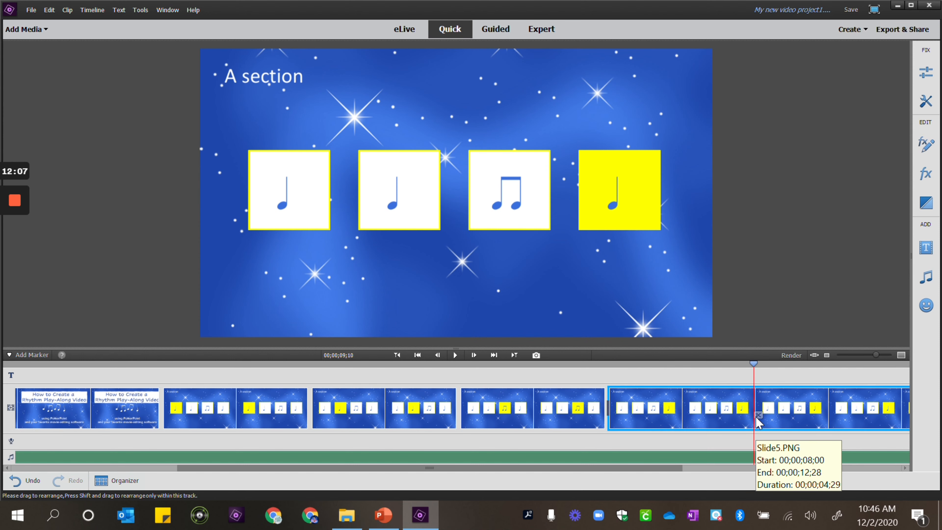
pyautogui.hotkey('ctrl', 'k')
pyautogui.press('Delete')
# Inspect the shortened slide clips on the timeline and their start, end and duration details
pyautogui.click(189, 414)
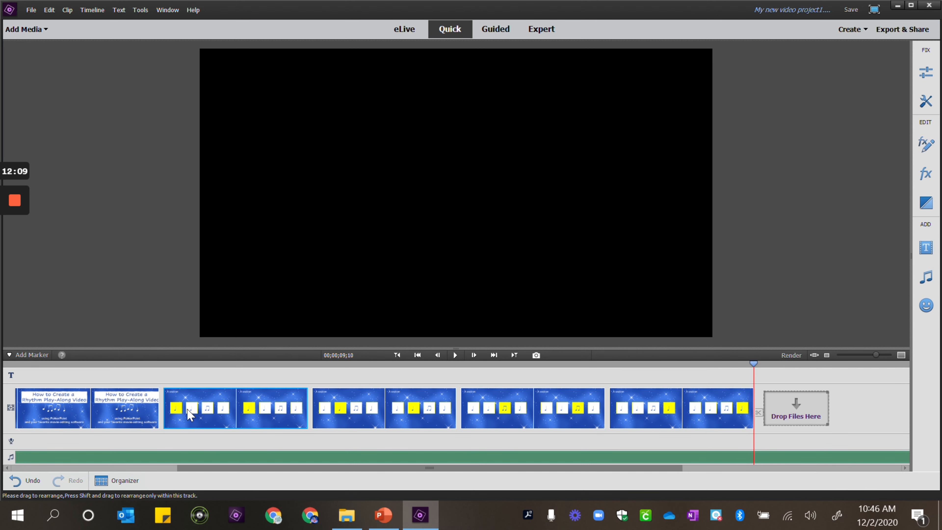
pyautogui.click(210, 423)
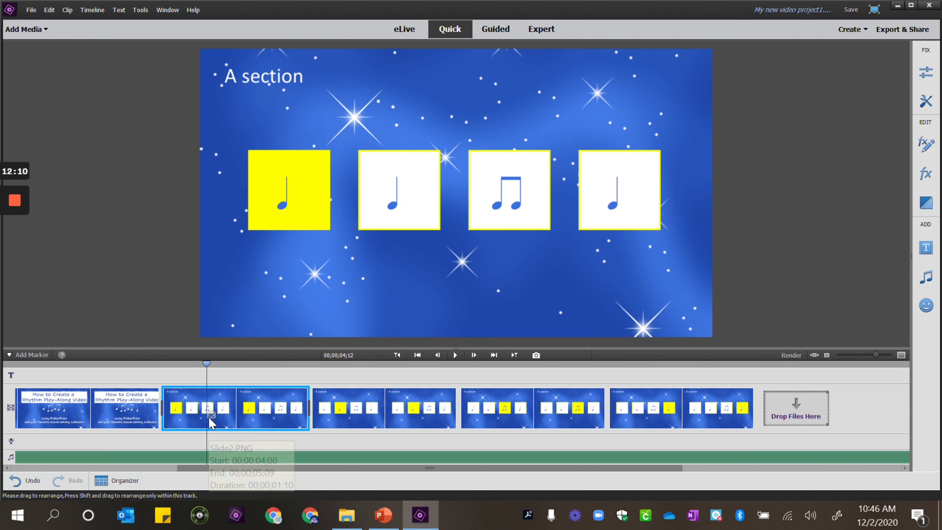
pyautogui.click(372, 420)
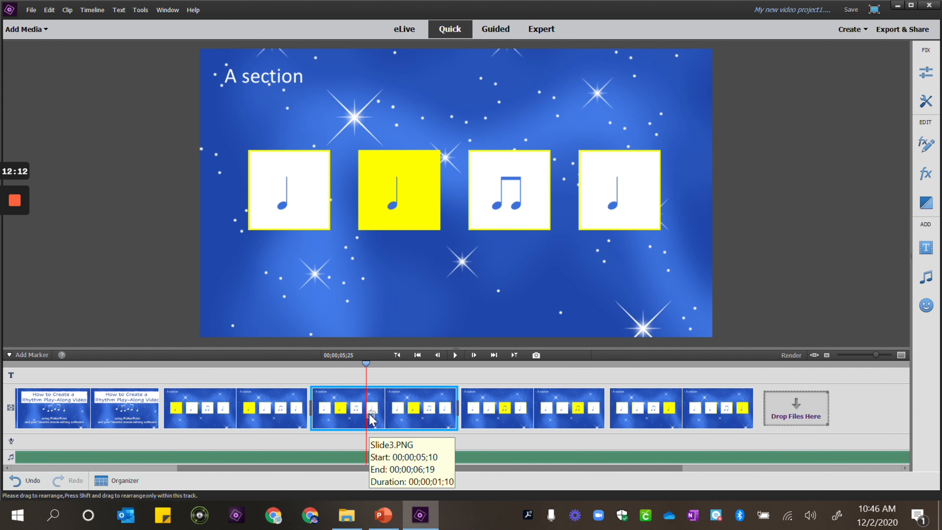
pyautogui.click(518, 417)
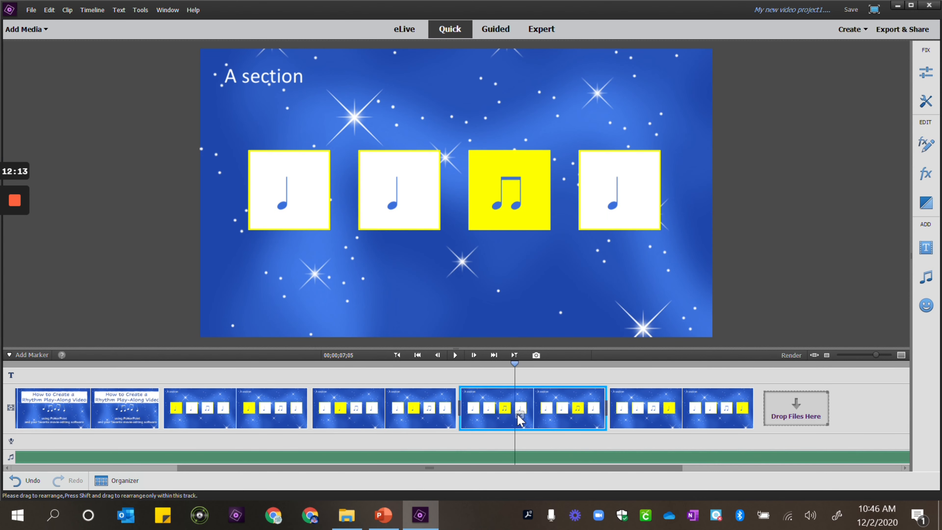
pyautogui.rightClick(677, 418)
pyautogui.press('Escape')
# Trim the ends of the Slide2 and Slide3 clips slightly shorter
pyautogui.click(269, 393)
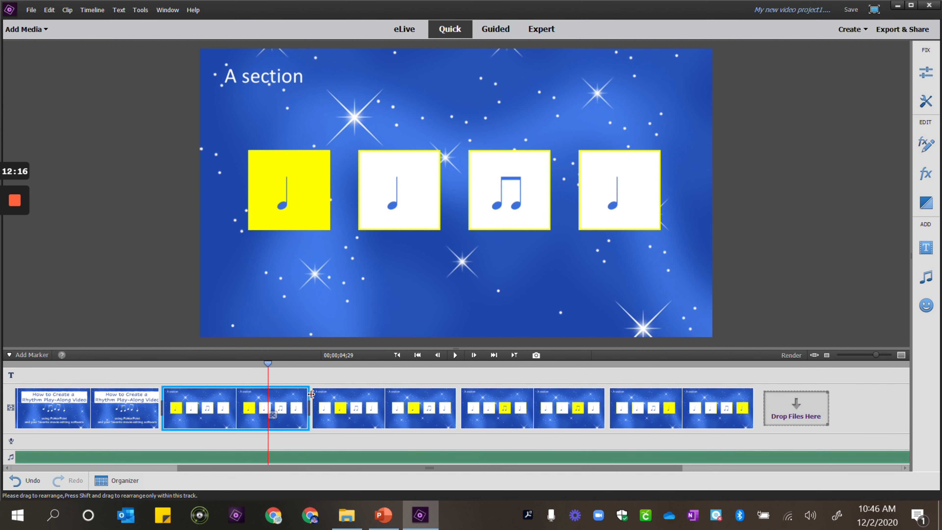
pyautogui.moveTo(308, 395); pyautogui.dragTo(280, 393)
pyautogui.click(387, 397)
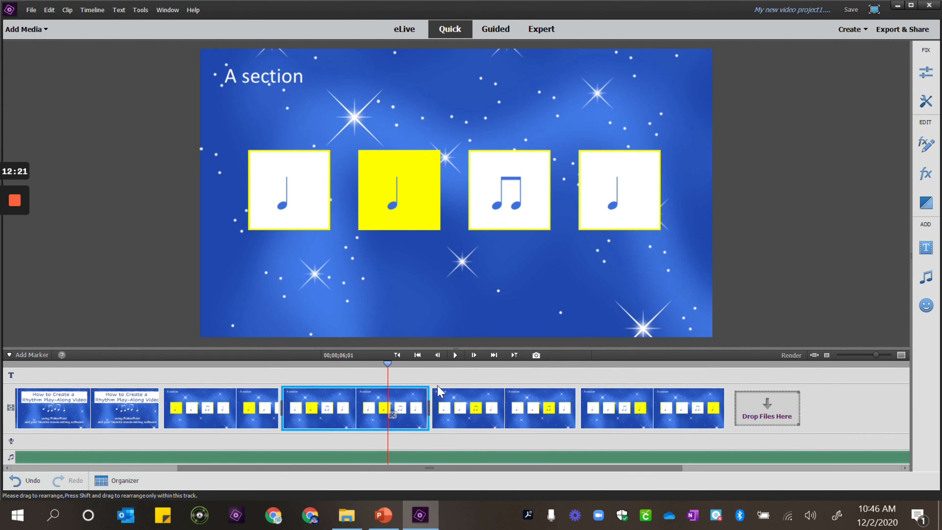
pyautogui.moveTo(427, 390); pyautogui.dragTo(394, 392)
# Trim the ends of the Slide4 and Slide5 clips slightly shorter
pyautogui.click(514, 397)
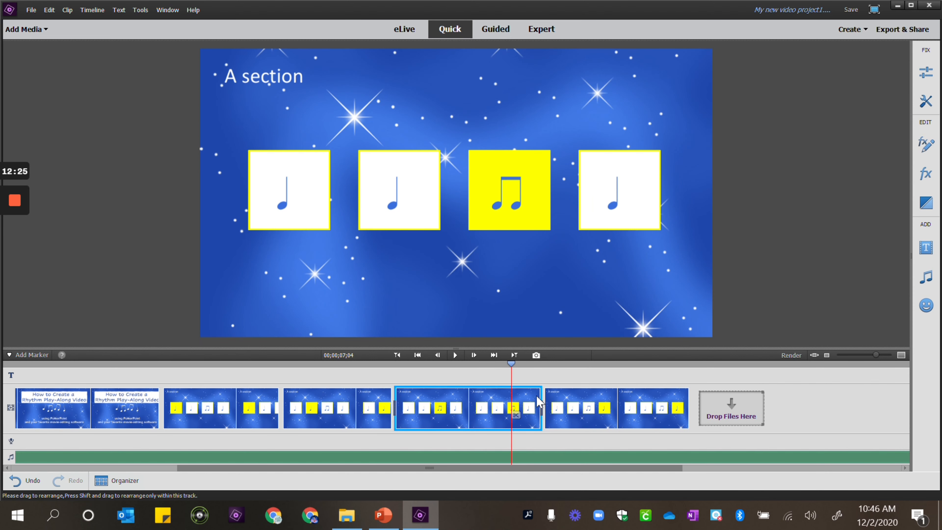
pyautogui.moveTo(542, 394); pyautogui.dragTo(512, 394)
pyautogui.click(658, 396)
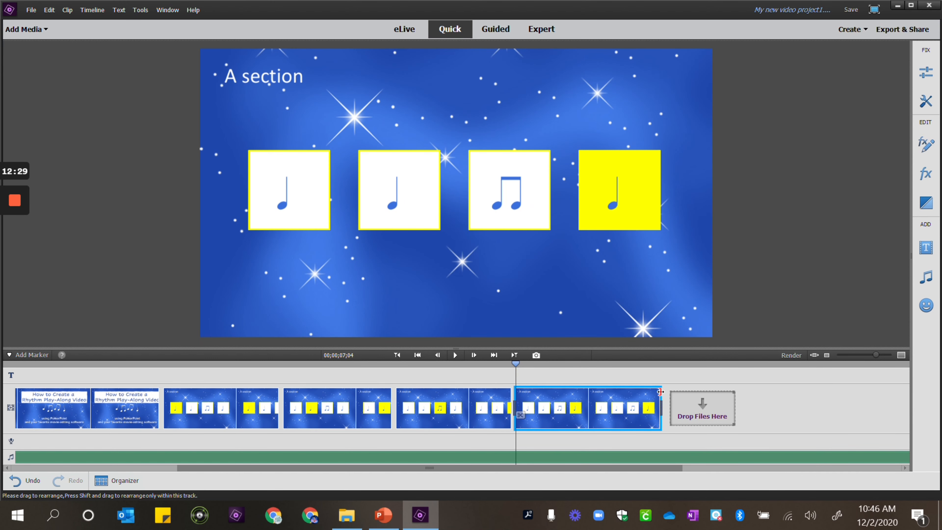
pyautogui.moveTo(659, 392); pyautogui.dragTo(629, 393)
# Play the project from the beginning to preview the slide timing
pyautogui.press('pageup')
pyautogui.press('pageup')
pyautogui.press('pageup')
pyautogui.press('pageup')
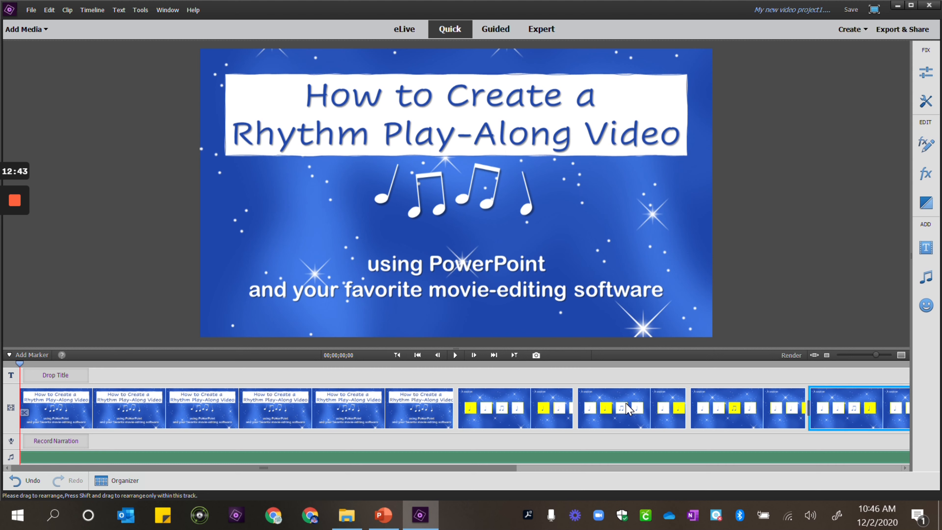
pyautogui.click(456, 355)
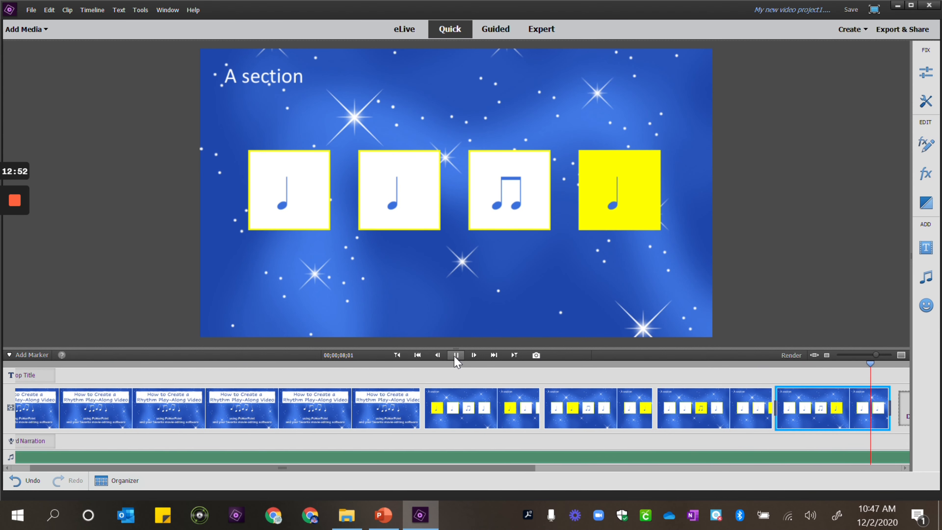
# Lengthen the ends of the Slide2 and Slide3 clips slightly
pyautogui.click(456, 355)
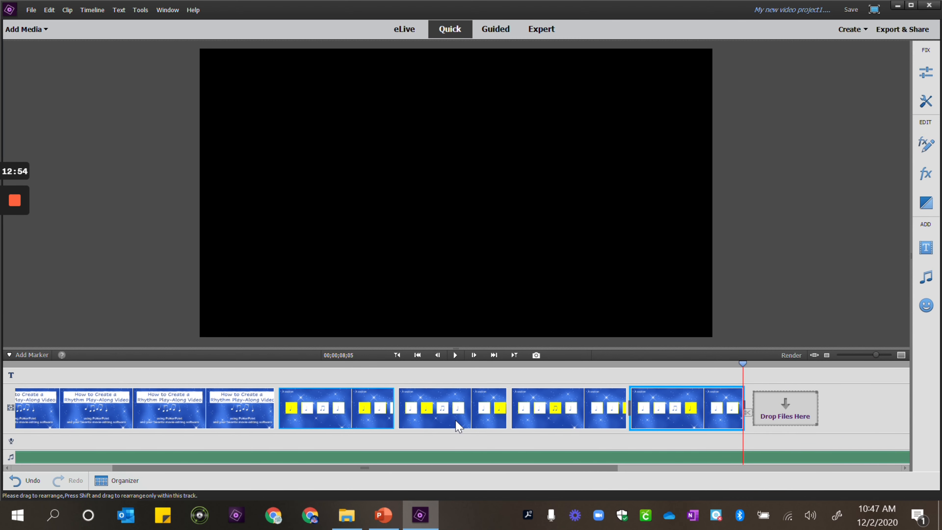
pyautogui.click(368, 415)
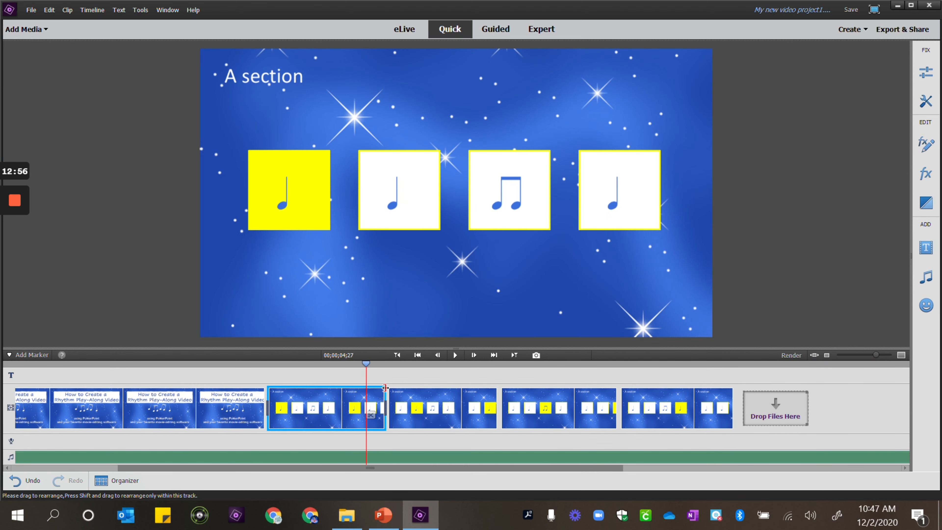
pyautogui.moveTo(384, 391); pyautogui.dragTo(388, 391)
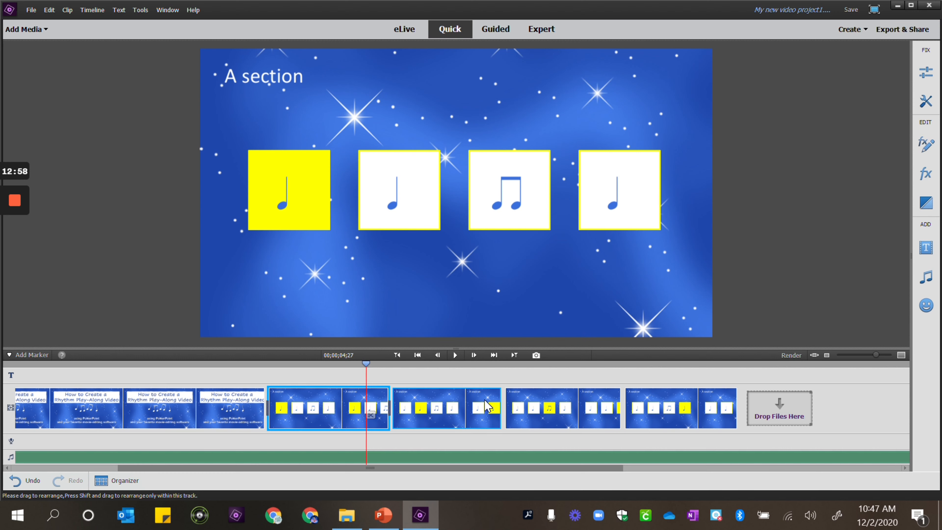
pyautogui.click(484, 396)
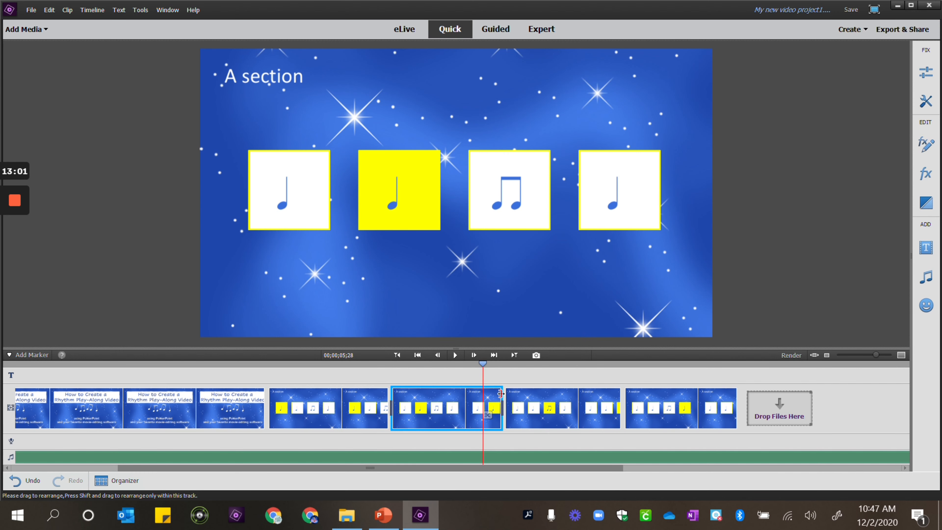
pyautogui.moveTo(501, 394); pyautogui.dragTo(504, 394)
# Lengthen the ends of the Slide4 and Slide5 clips slightly
pyautogui.click(614, 399)
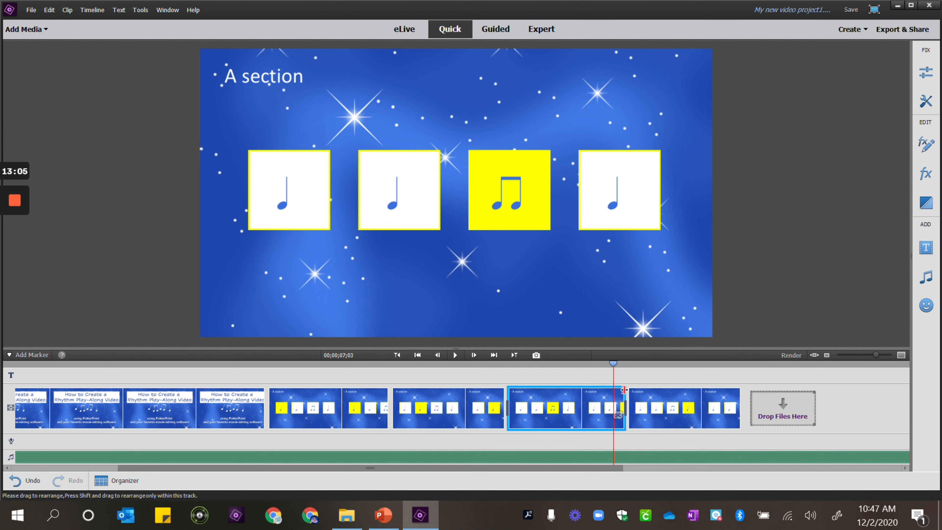
pyautogui.moveTo(625, 389); pyautogui.dragTo(629, 390)
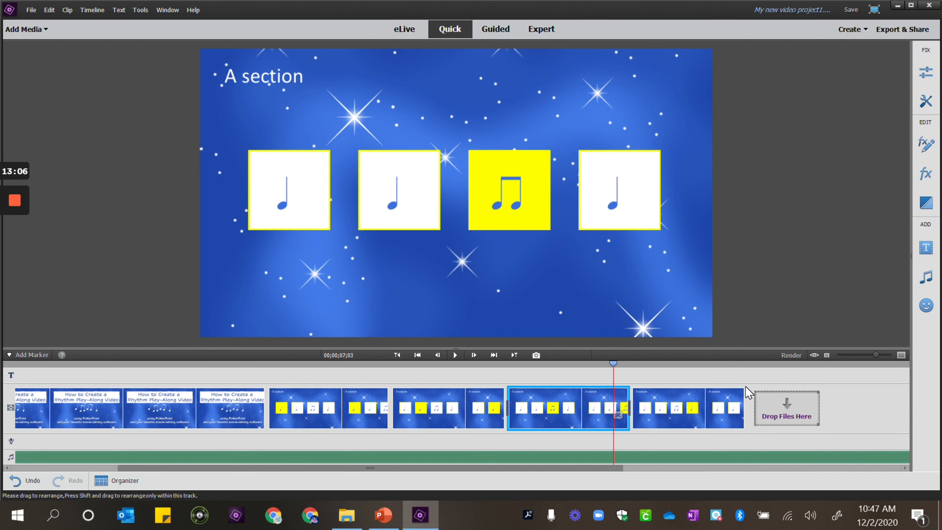
pyautogui.click(736, 391)
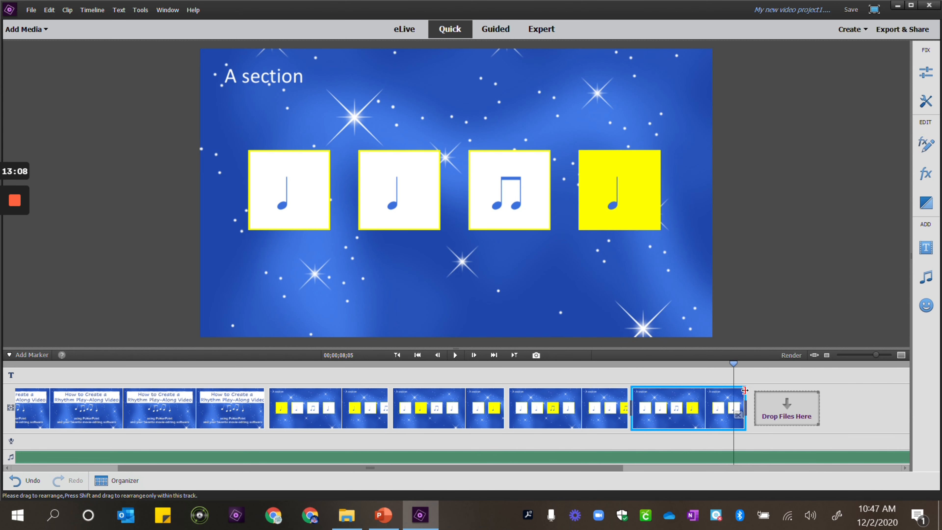
pyautogui.moveTo(745, 390); pyautogui.dragTo(749, 390)
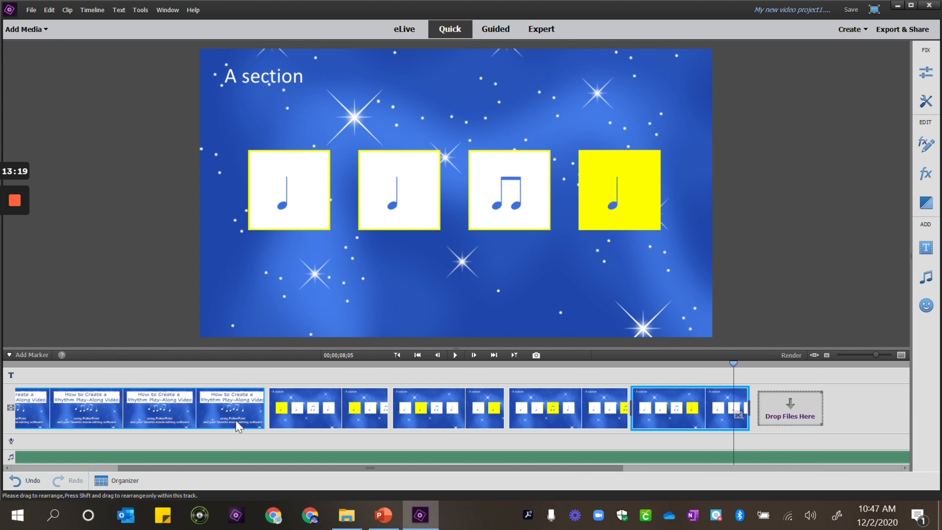
# Play the project from the start of the slide section to preview the adjusted timing
pyautogui.click(429, 427)
pyautogui.press('pageup')
pyautogui.press('pageup')
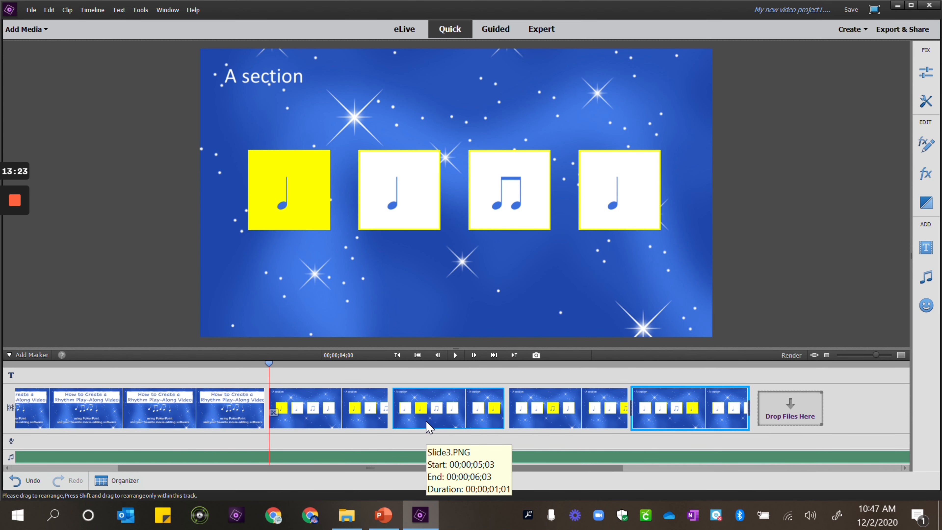
pyautogui.click(455, 356)
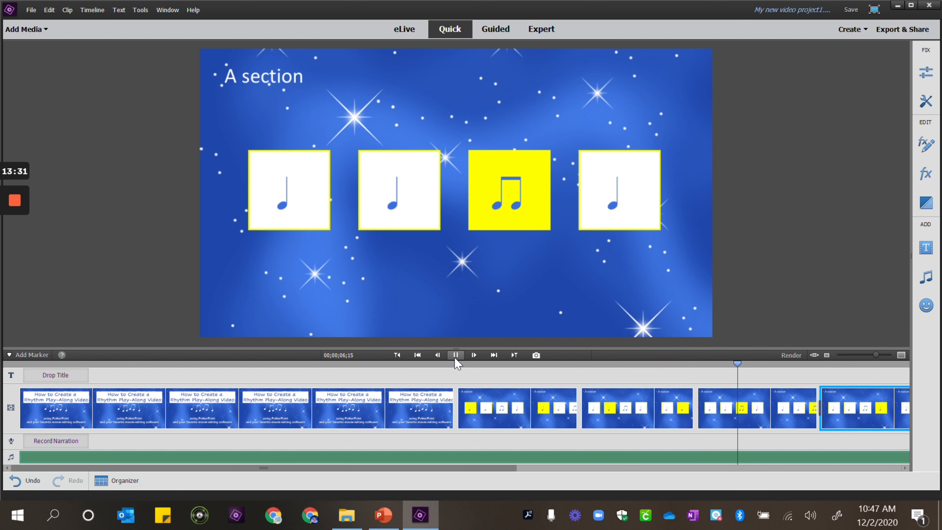
pyautogui.click(456, 355)
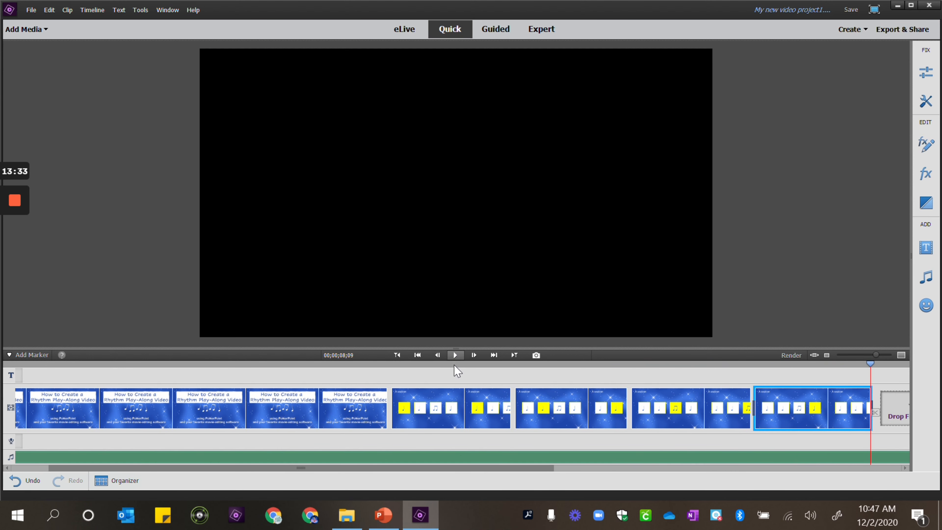
# Extend the ends of the Slide2 and Slide3 clips a little further
pyautogui.click(493, 402)
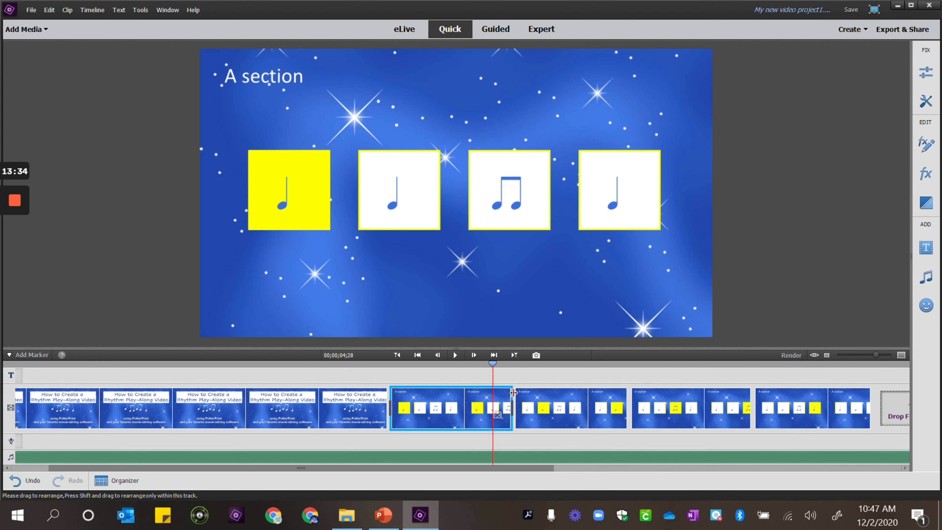
pyautogui.moveTo(513, 392); pyautogui.dragTo(516, 390)
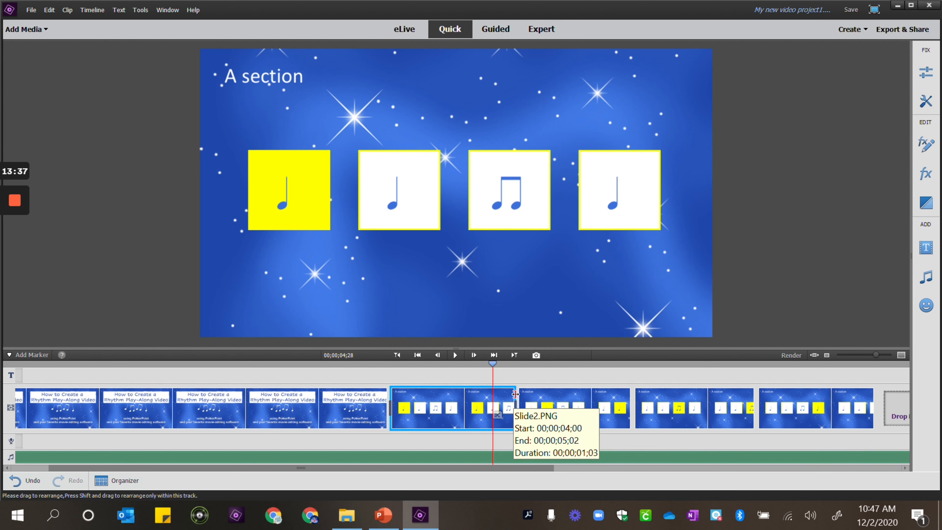
pyautogui.click(619, 393)
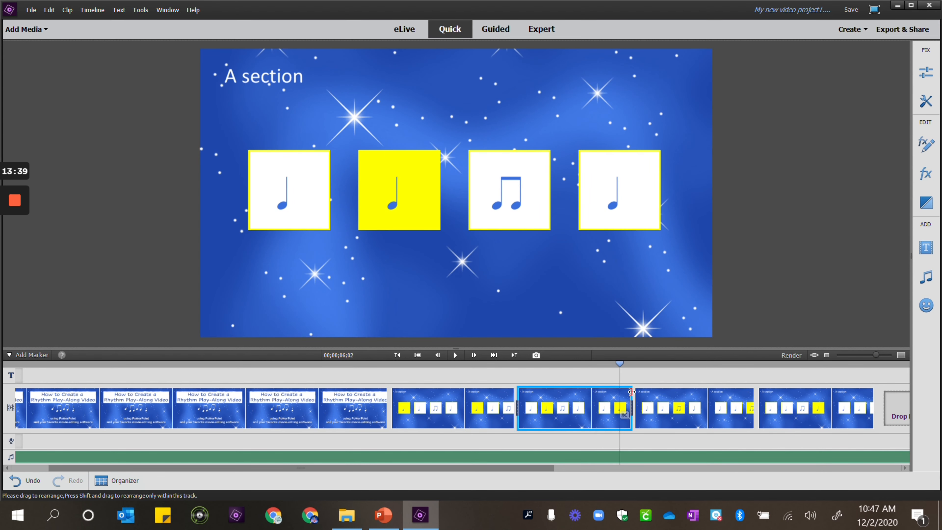
pyautogui.moveTo(631, 392); pyautogui.dragTo(635, 391)
# Extend the end of the Slide4 clip a little further
pyautogui.hscroll(1, 721, 393)
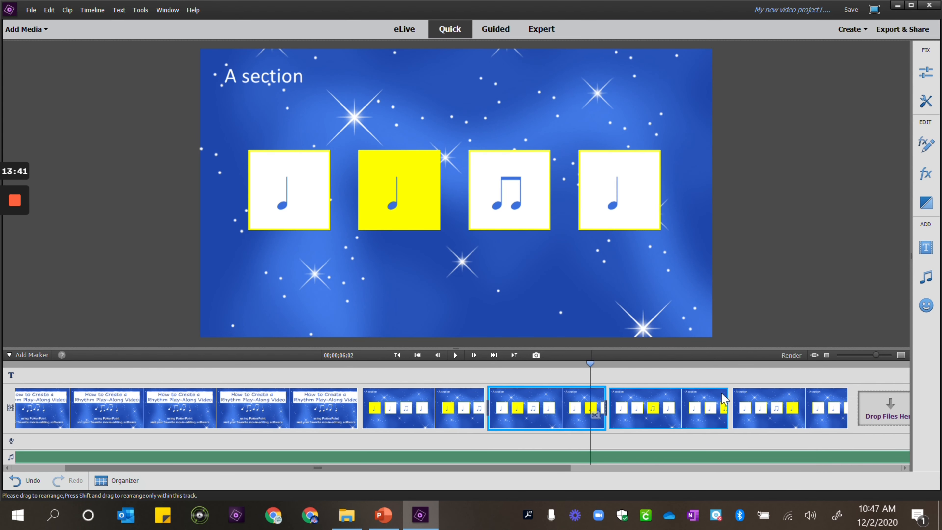
pyautogui.hscroll(5, 722, 393)
pyautogui.click(554, 392)
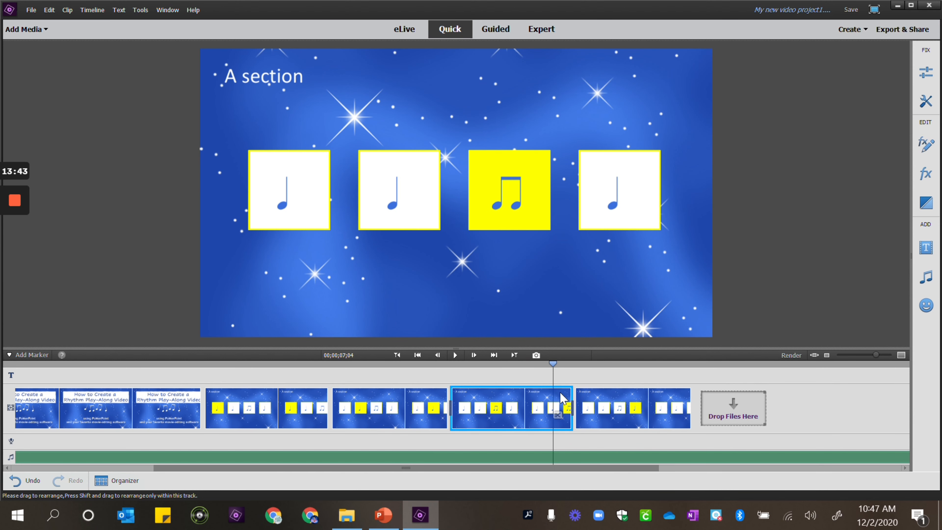
pyautogui.moveTo(573, 392); pyautogui.dragTo(577, 391)
# Play the whole project from the beginning to check the slide timing
pyautogui.click(888, 355)
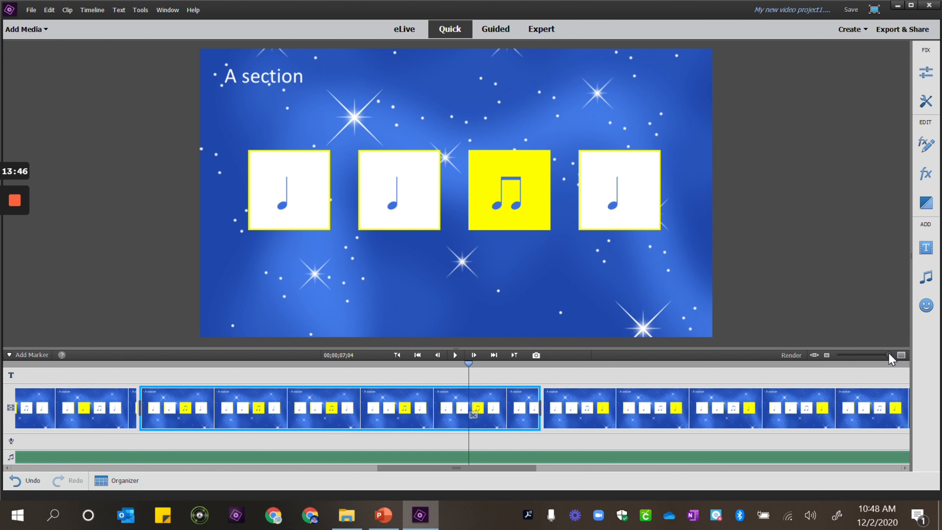
pyautogui.moveTo(889, 353)
pyautogui.mouseDown()
pyautogui.moveTo(862, 354)
pyautogui.moveTo(872, 353)
pyautogui.mouseUp()
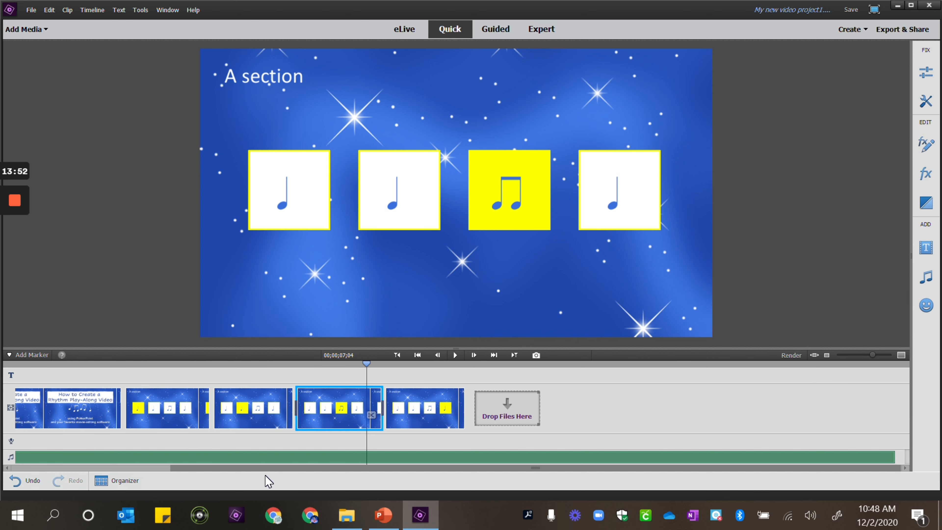
pyautogui.press('pageup')
pyautogui.press('pageup')
pyautogui.press('pageup')
pyautogui.press('Home')
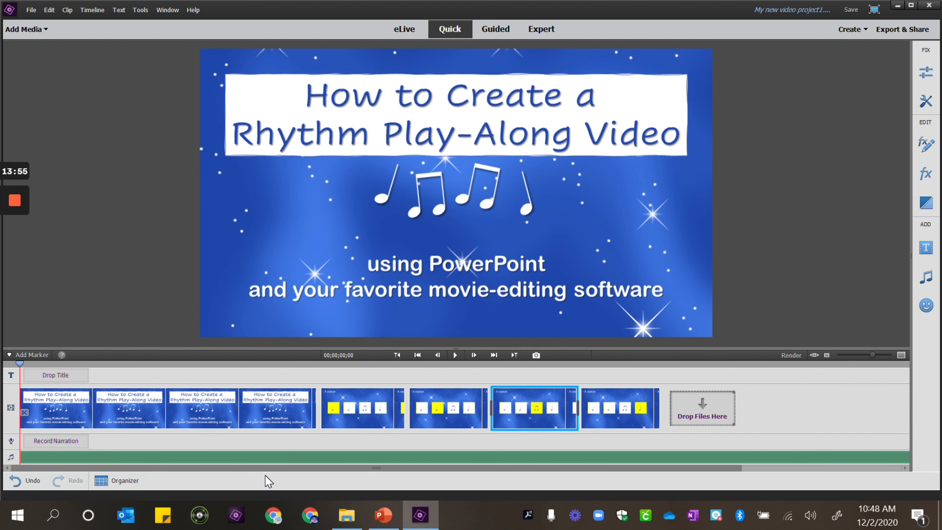
pyautogui.click(456, 355)
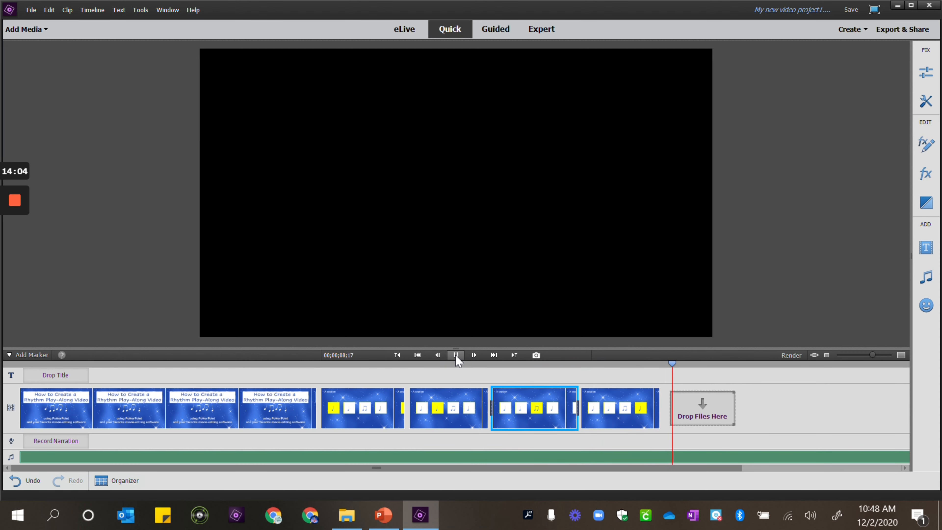
pyautogui.press('pageup')
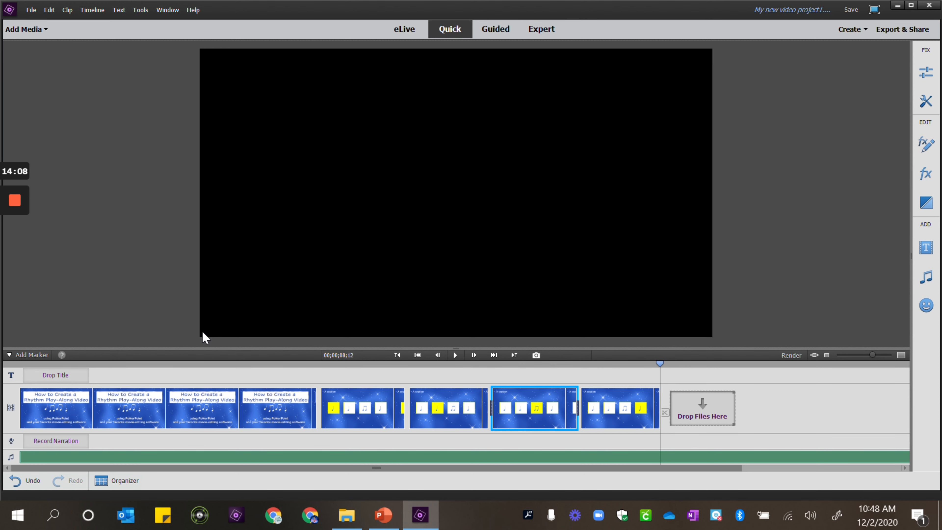
# Select the Slide2 through Slide5 clips and paste a copy of them at the end of the timeline
pyautogui.click(363, 427)
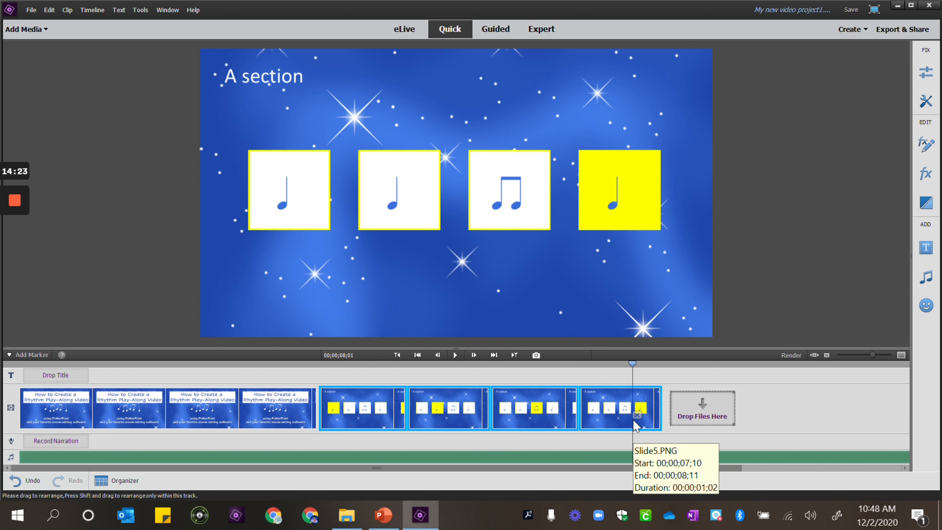
pyautogui.click(636, 425)
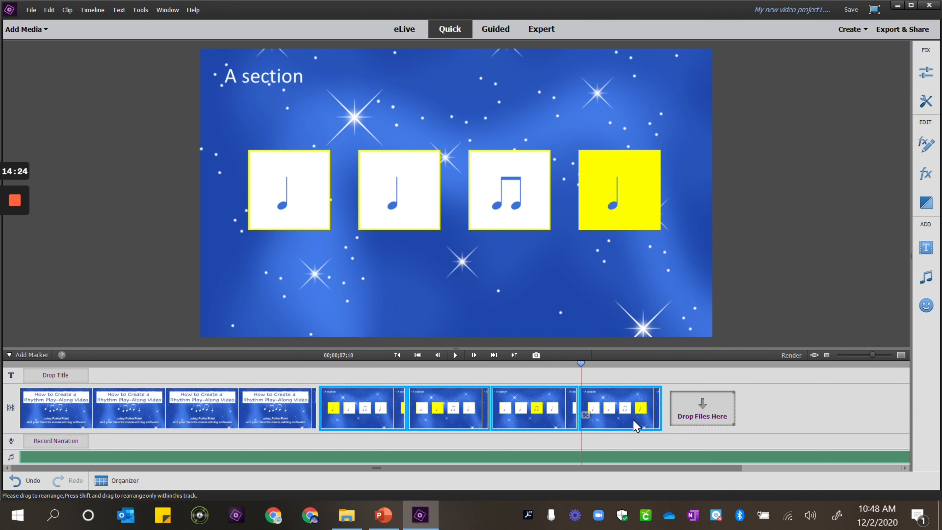
pyautogui.press('End')
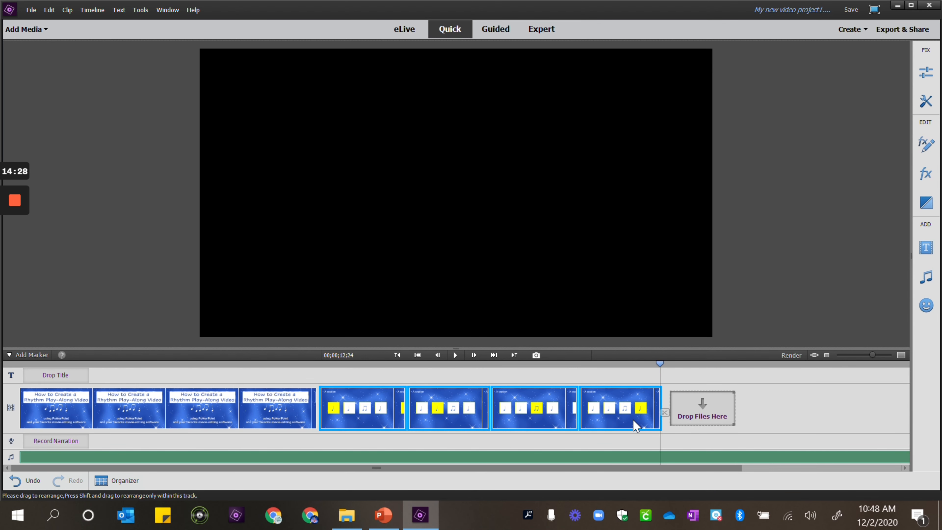
pyautogui.hotkey('ctrl', 'v')
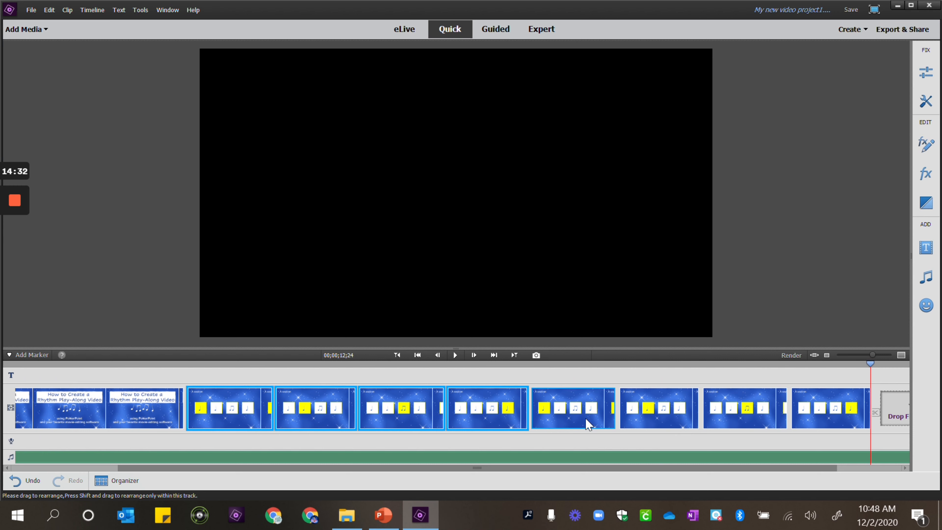
# Play the project from the beginning to preview the repeated slide sequence
pyautogui.hscroll(3, 621, 403)
pyautogui.hscroll(-1, 621, 404)
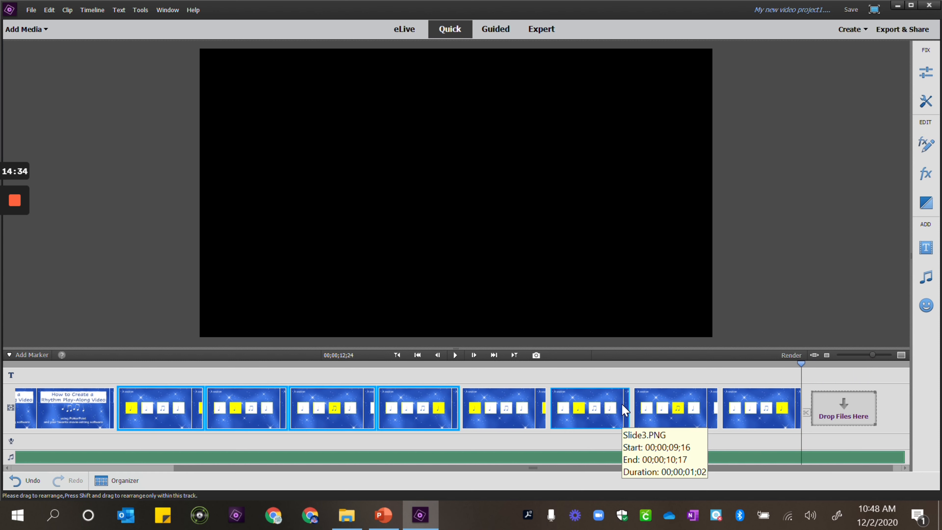
pyautogui.hscroll(1, 621, 404)
pyautogui.hscroll(-1, 621, 404)
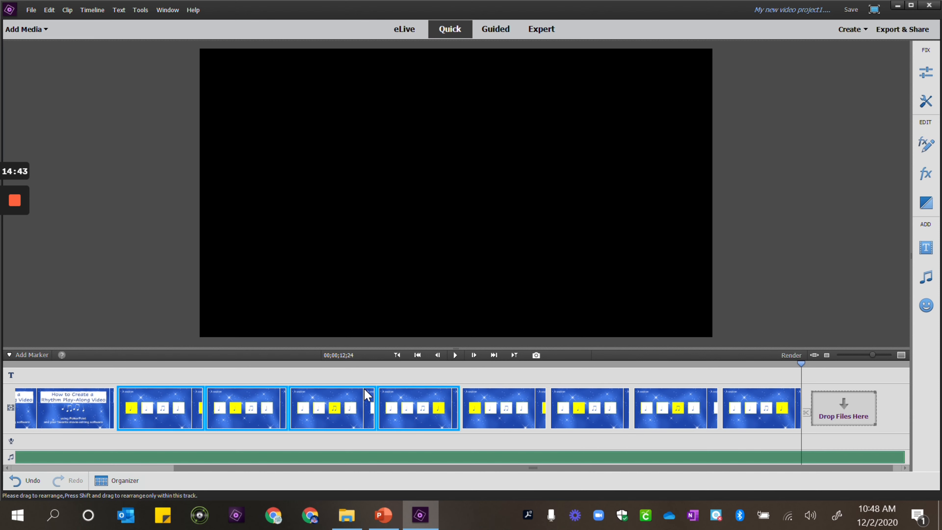
pyautogui.press('pageup')
pyautogui.press('pageup')
pyautogui.press('pageup')
pyautogui.press('pageup')
pyautogui.press('pageup')
pyautogui.press('pageup')
pyautogui.press('pageup')
pyautogui.press('pageup')
pyautogui.press('pageup')
pyautogui.press('pageup')
pyautogui.press('pageup')
pyautogui.press('pageup')
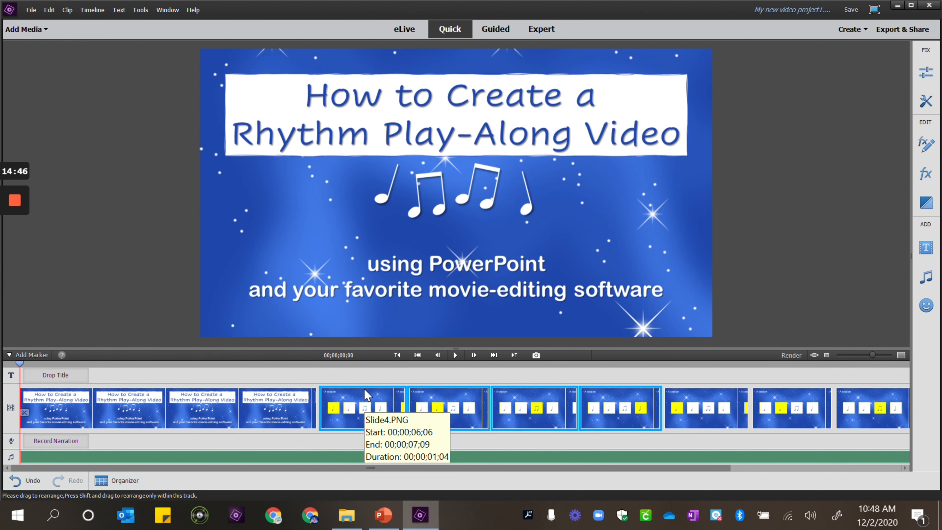
pyautogui.click(455, 355)
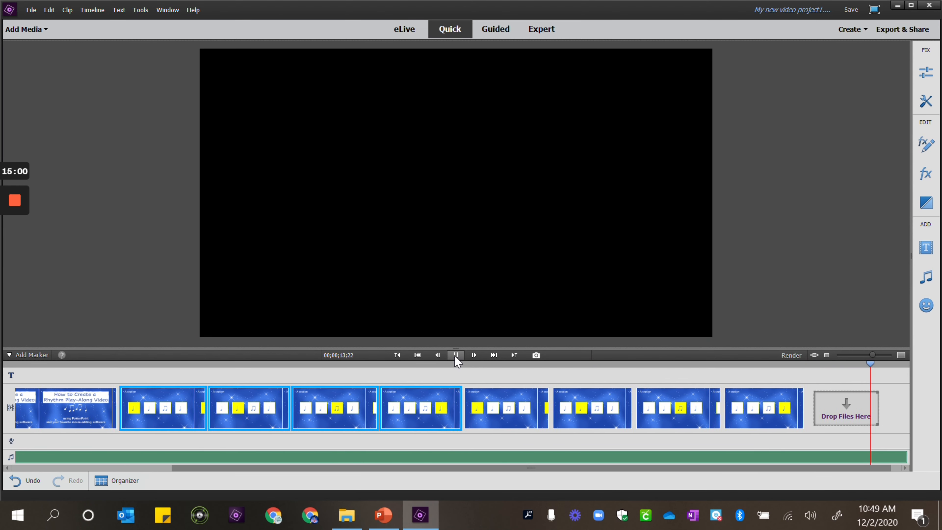
# Lengthen the final Slide5 clip to about 2 seconds 13 frames
pyautogui.click(775, 413)
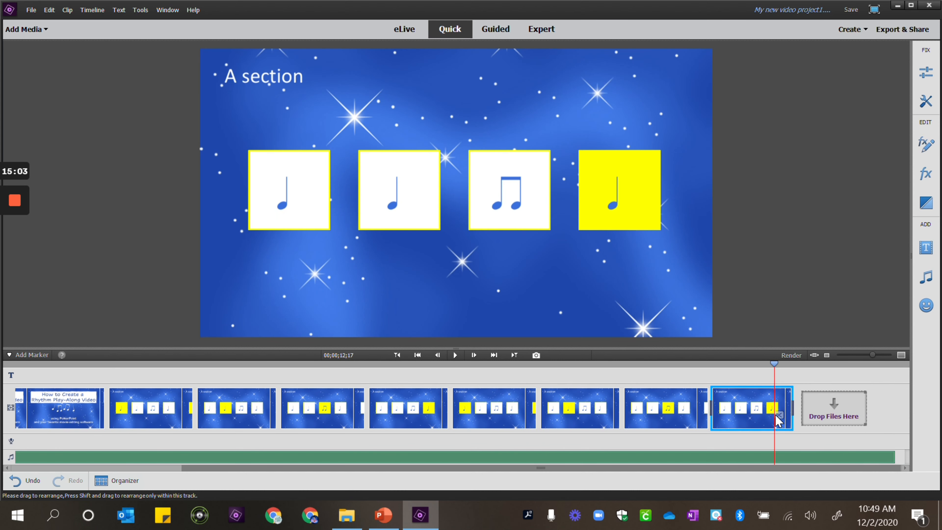
pyautogui.moveTo(793, 393); pyautogui.dragTo(893, 397)
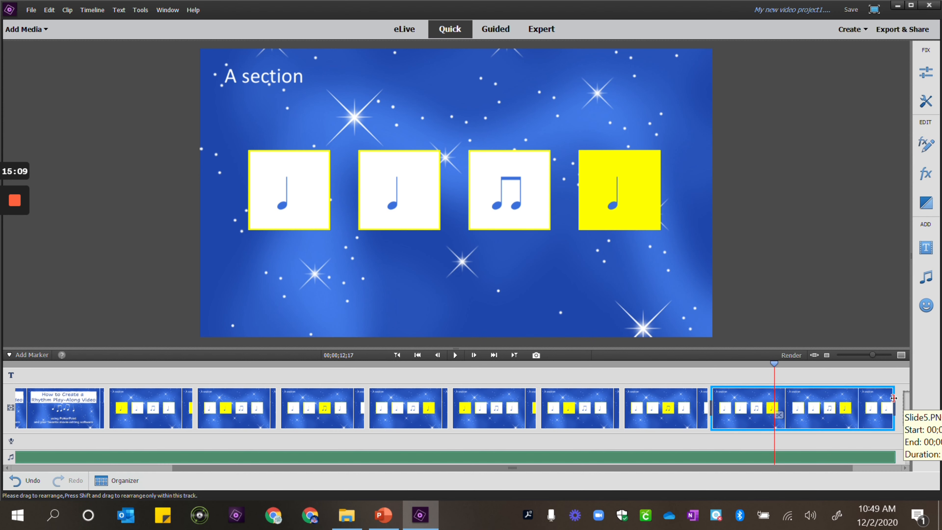
# Switch to Expert view and apply a Fade Out Video to the final Slide5 clip
pyautogui.click(541, 27)
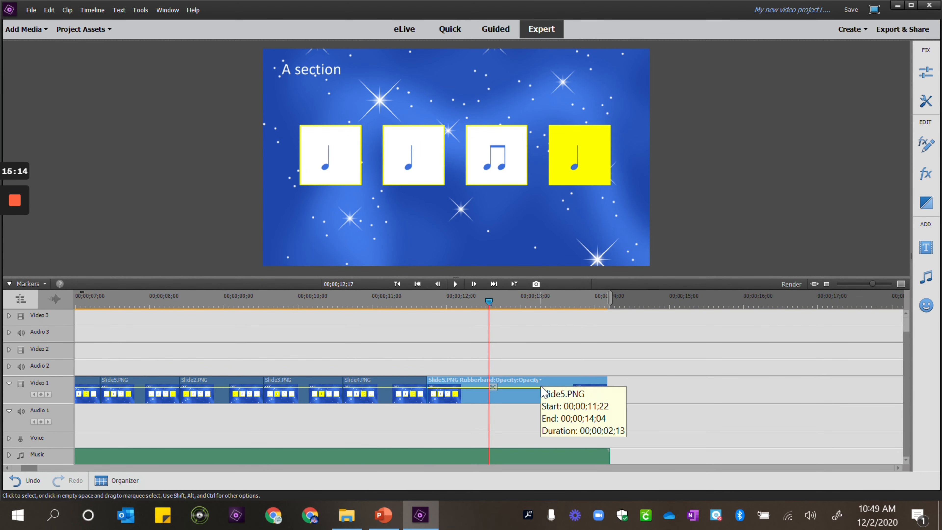
pyautogui.rightClick(513, 392)
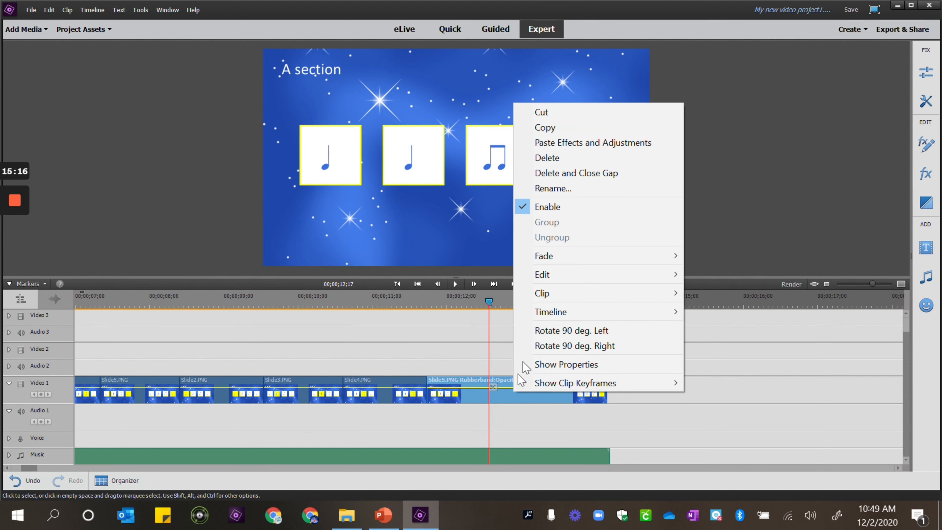
pyautogui.moveTo(558, 256)
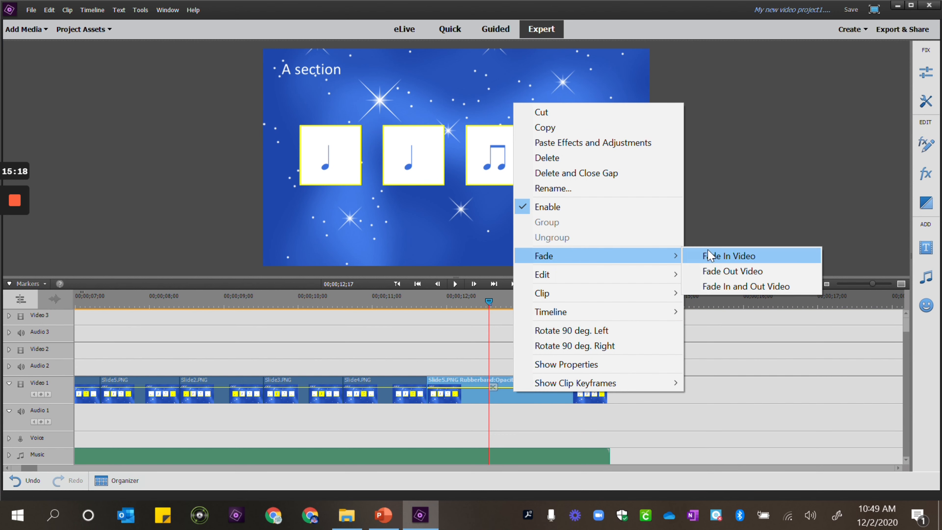
pyautogui.click(740, 271)
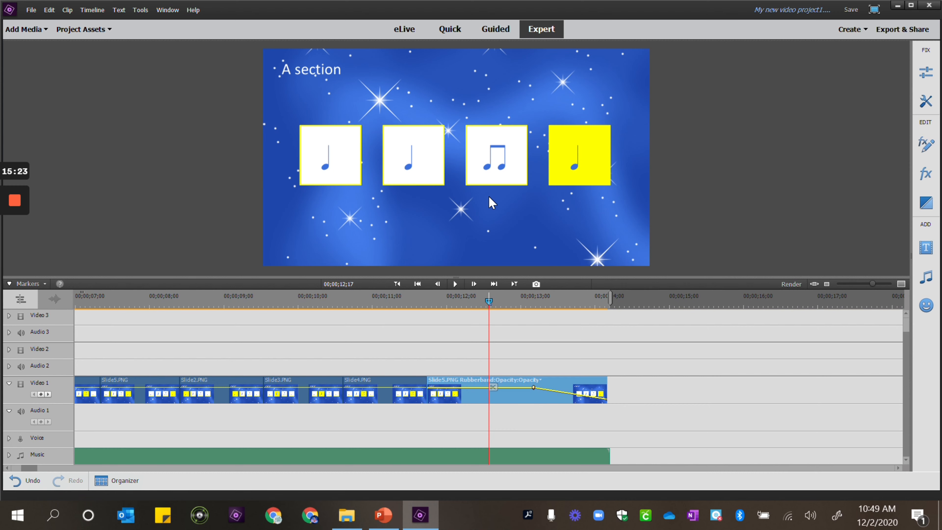
# Switch to Quick view and play the project from the beginning
pyautogui.click(449, 29)
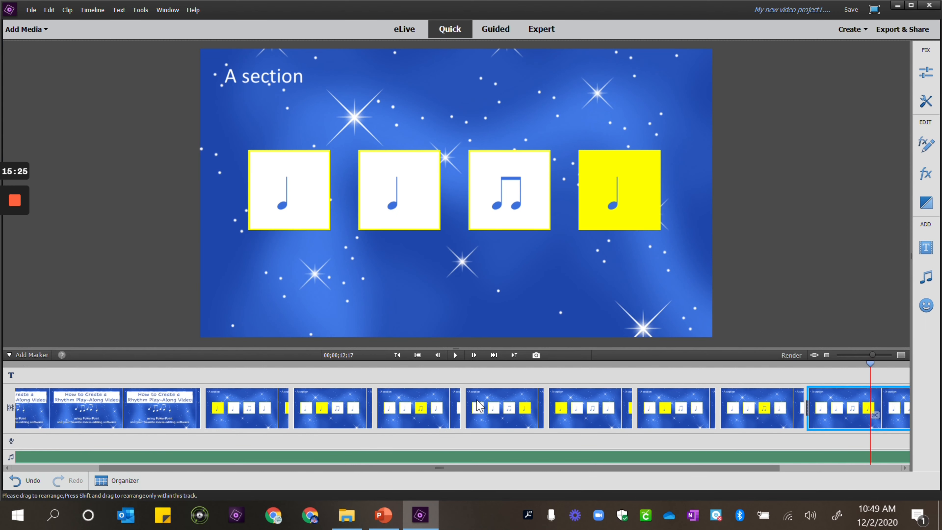
pyautogui.press('pageup')
pyautogui.press('pageup')
pyautogui.press('pageup')
pyautogui.press('pageup')
pyautogui.press('pageup')
pyautogui.press('pageup')
pyautogui.press('pageup')
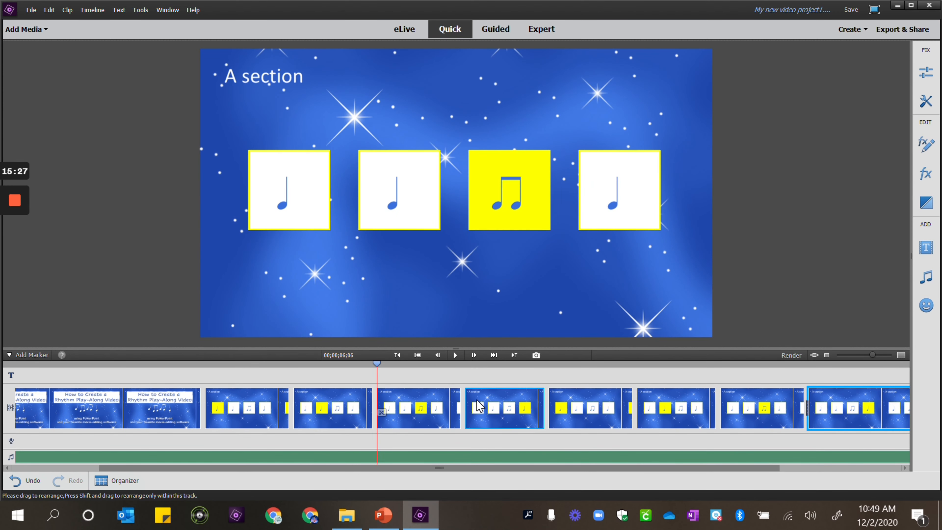
pyautogui.press('pageup')
pyautogui.press('pageup')
pyautogui.press('pageup')
pyautogui.press('pageup')
pyautogui.press('pageup')
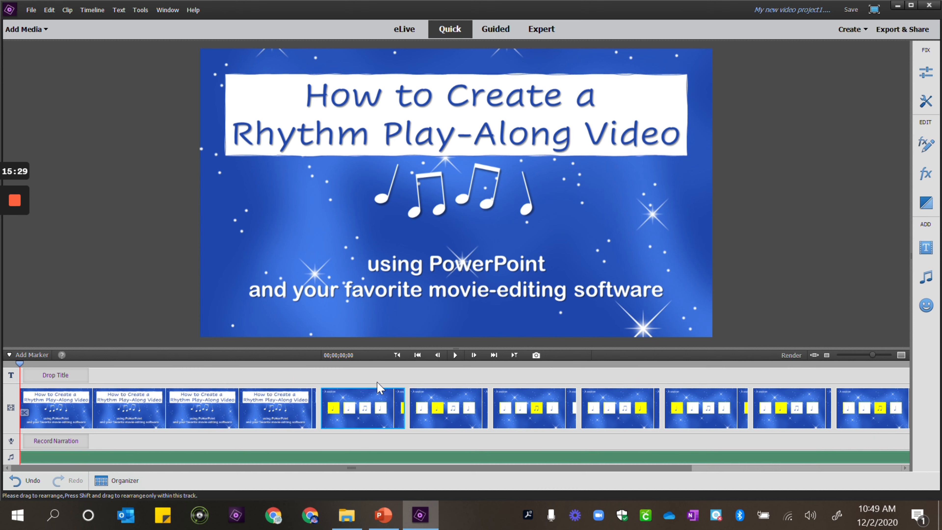
pyautogui.click(454, 356)
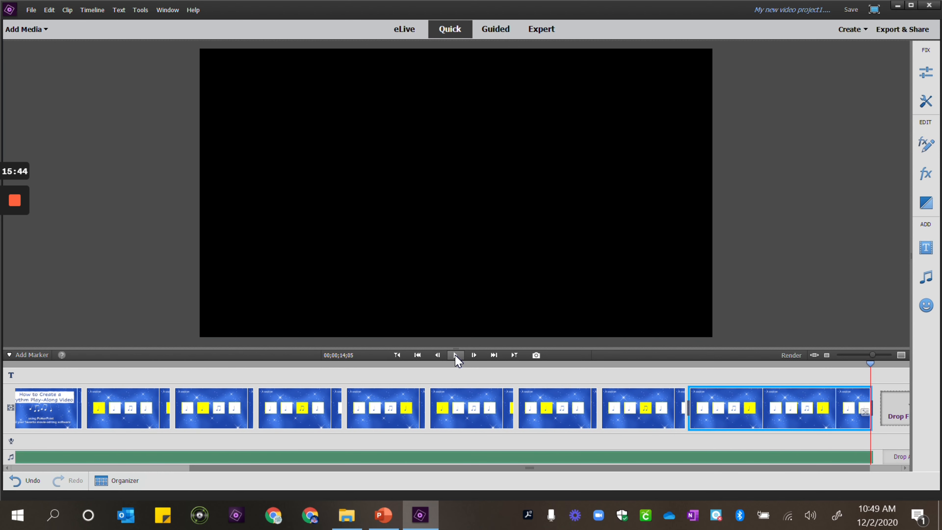
# Save the project as Twinkle Tutorial in the Play Along Tutorial folder
pyautogui.click(850, 10)
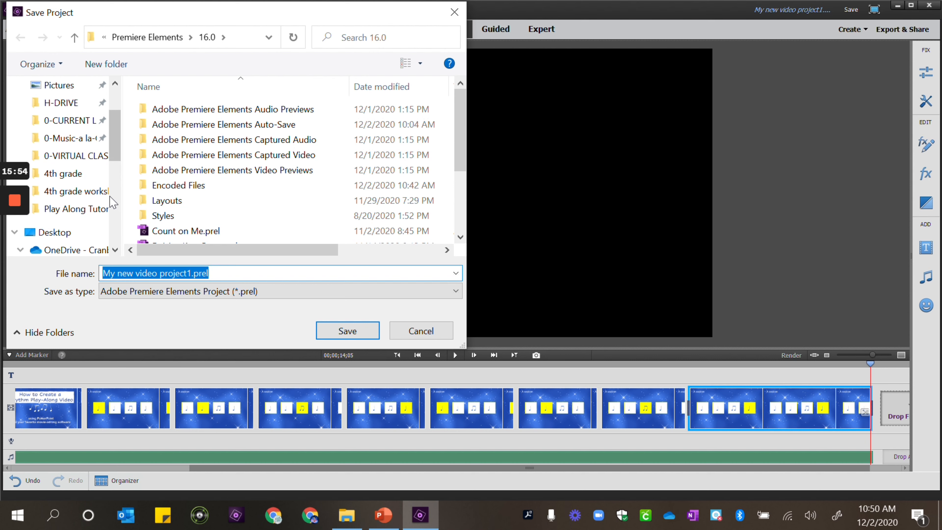
pyautogui.click(89, 213)
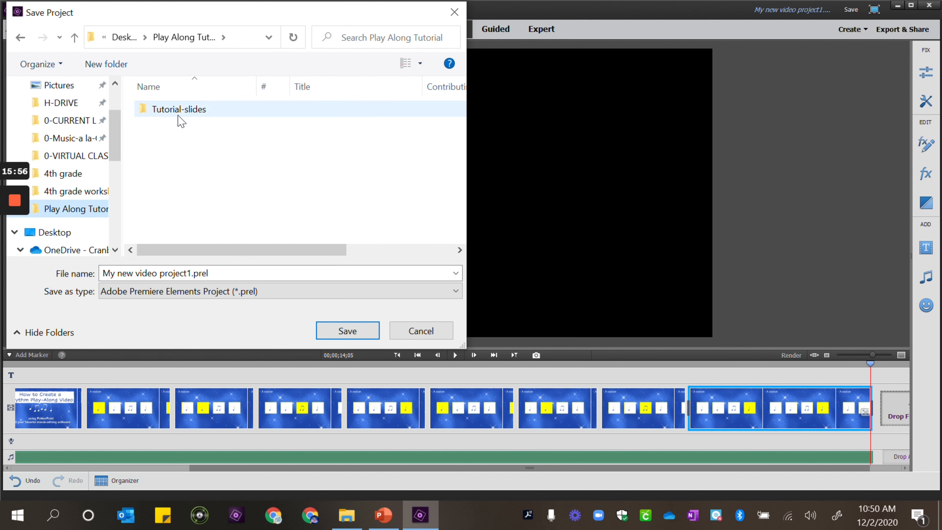
pyautogui.click(245, 279)
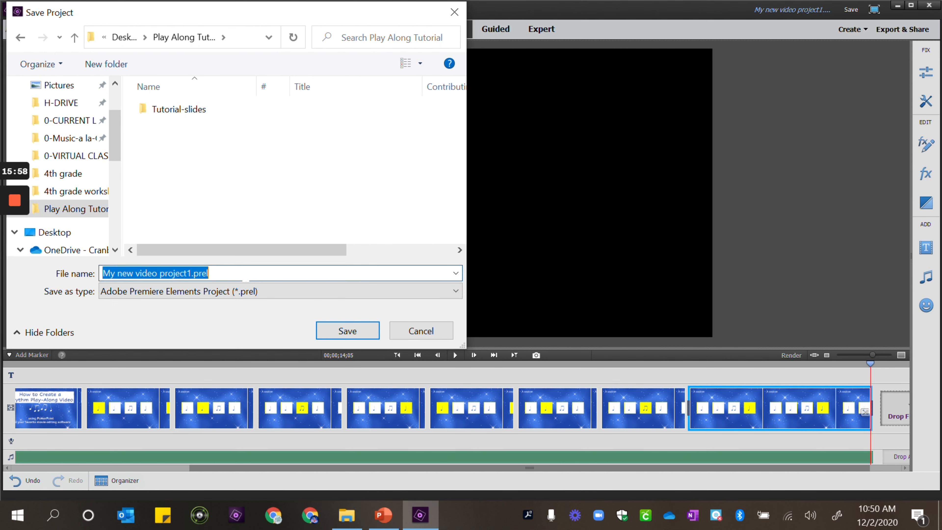
pyautogui.write('Twinkle Tutorial')
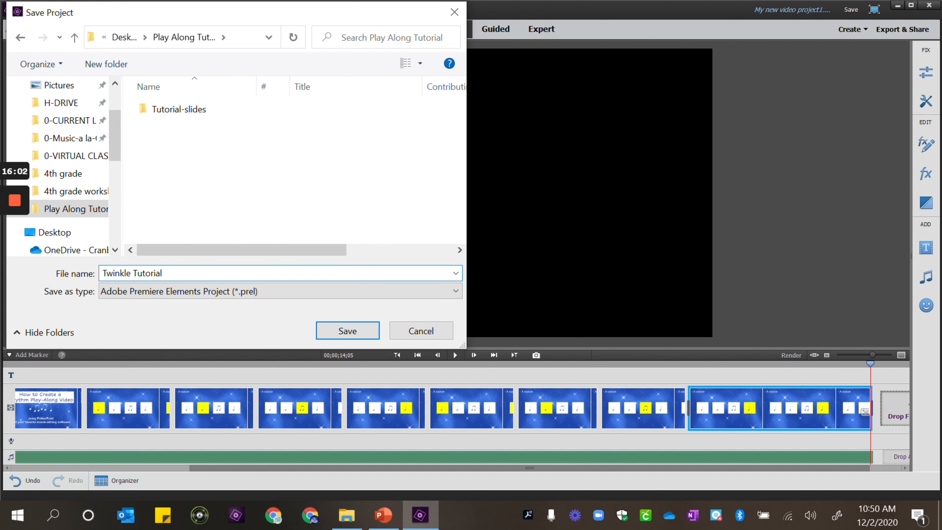
pyautogui.click(348, 331)
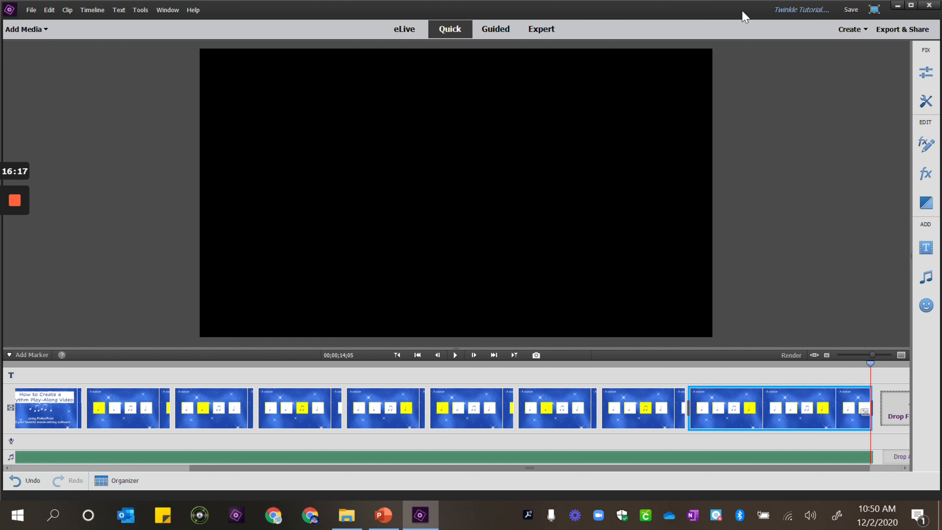
# Open Export & Share and browse for a destination folder, choosing Play Along Tutorial
pyautogui.click(31, 11)
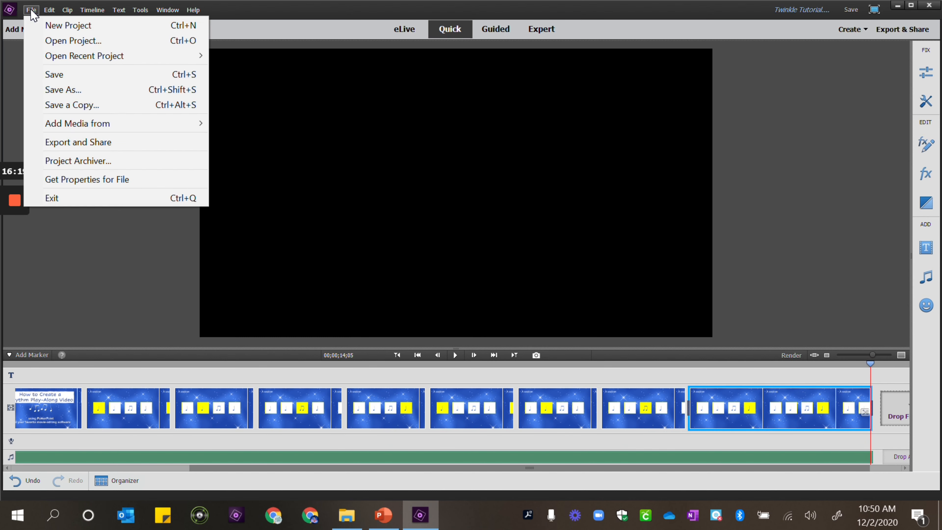
pyautogui.click(82, 144)
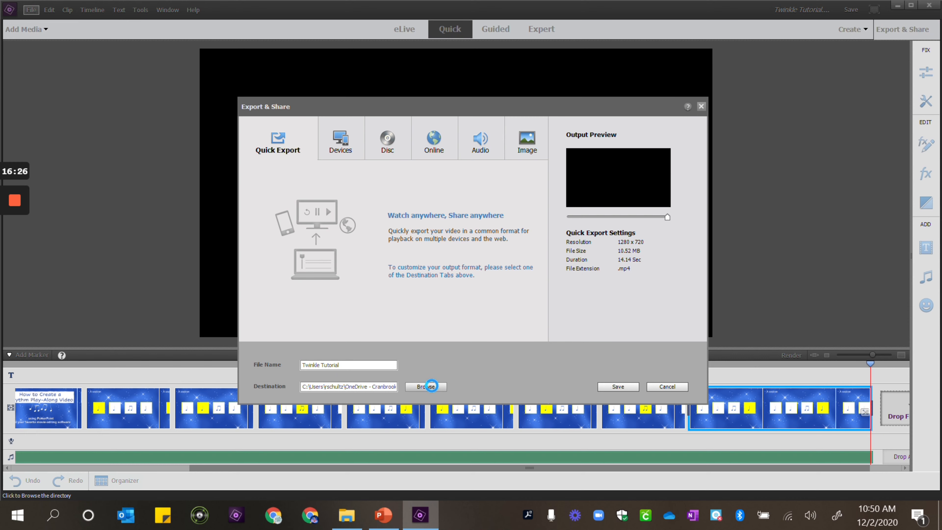
pyautogui.click(431, 386)
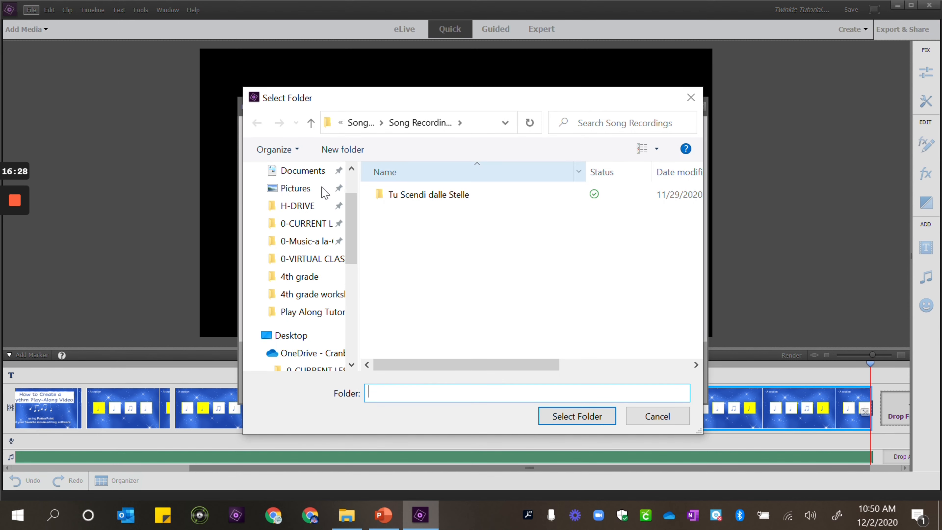
pyautogui.click(313, 314)
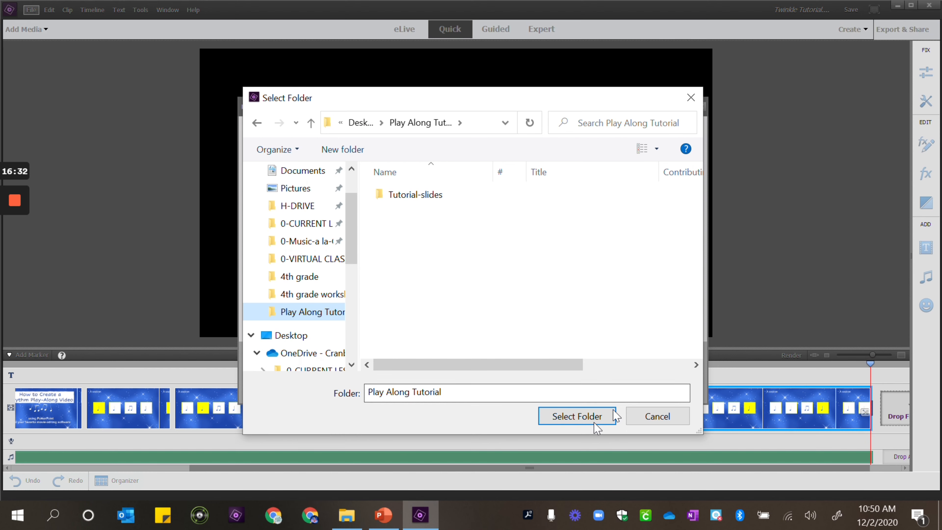
# Try to set the destination folder to Play Along Tutorial-Twinkle, then close the folder browser
pyautogui.click(455, 392)
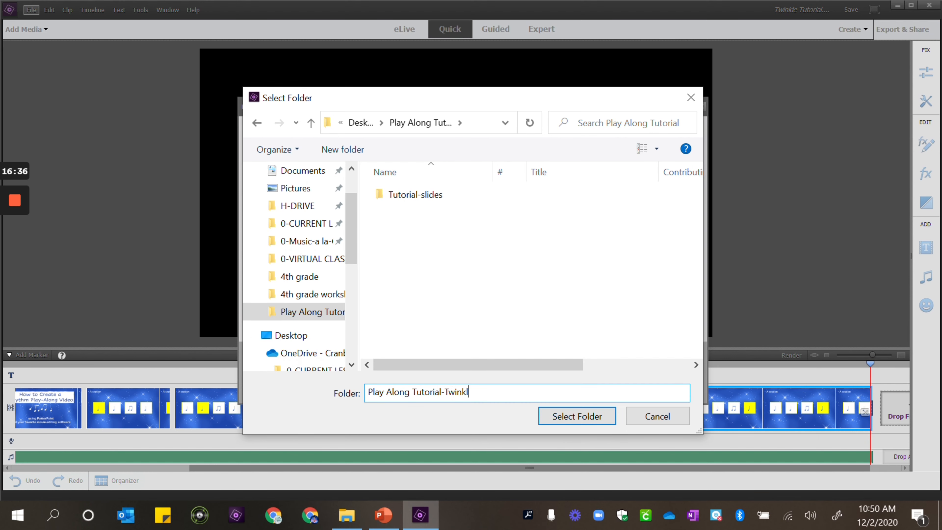
pyautogui.write('-Twinkle')
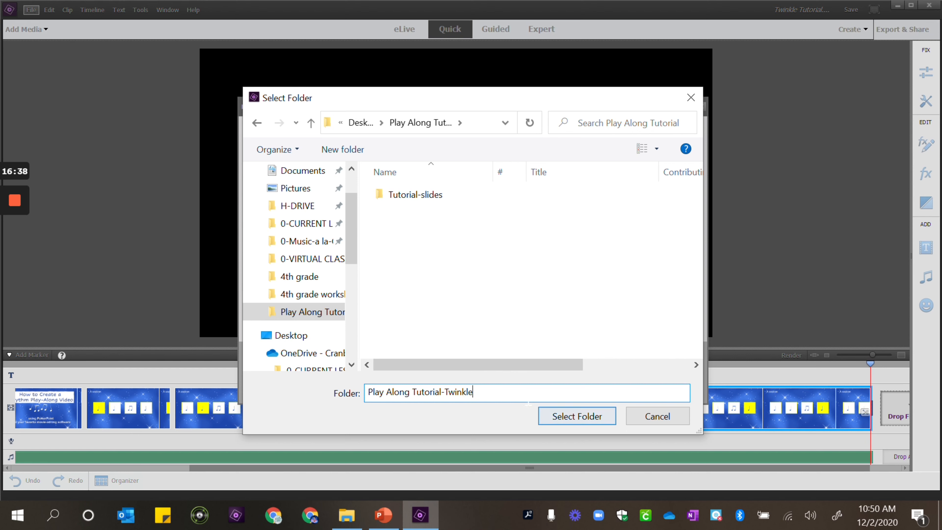
pyautogui.press('BackSpace')
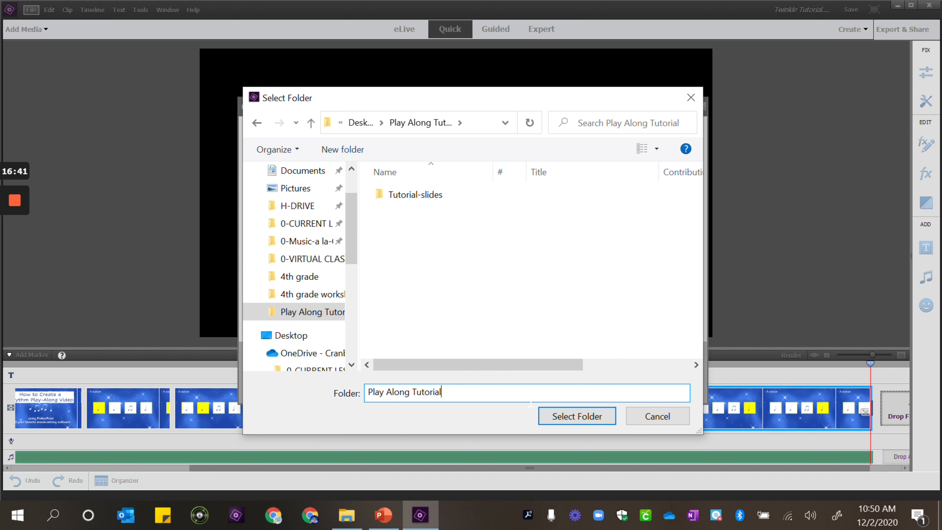
pyautogui.click(543, 418)
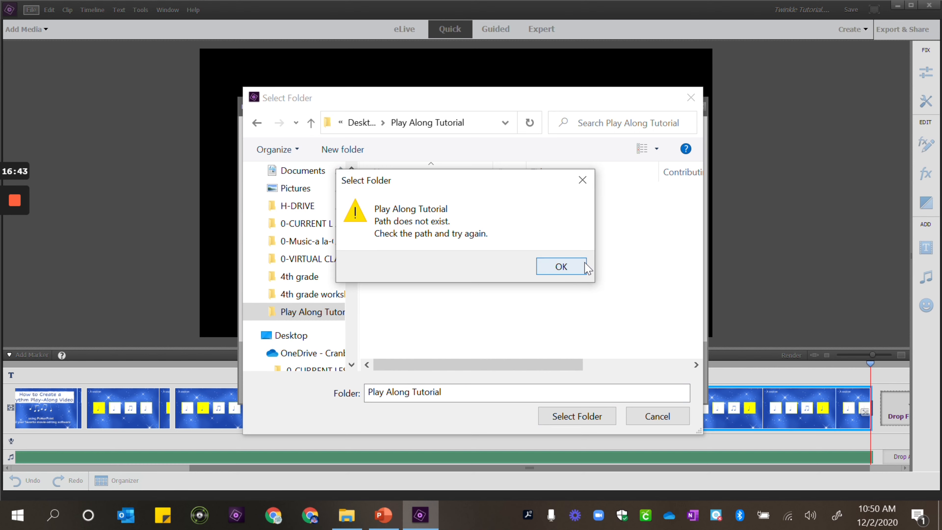
pyautogui.click(557, 267)
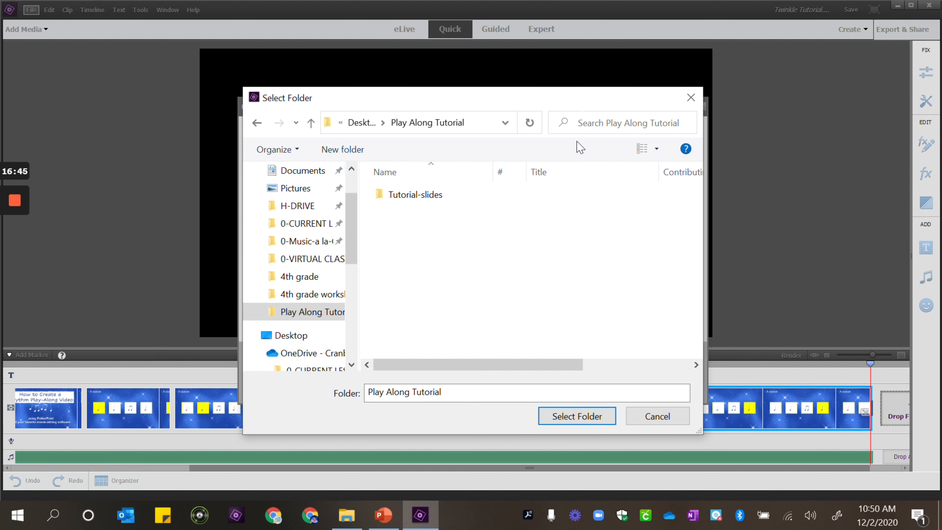
pyautogui.click(691, 98)
# Set the export destination to the Play Along Tutorial folder and save the Quick Export video as Twinkle Tutorial
pyautogui.click(433, 390)
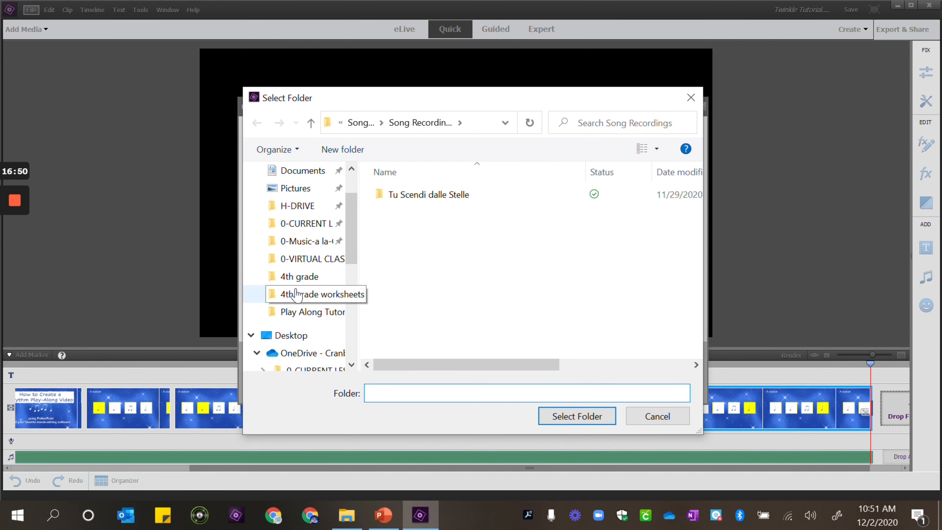
pyautogui.click(284, 311)
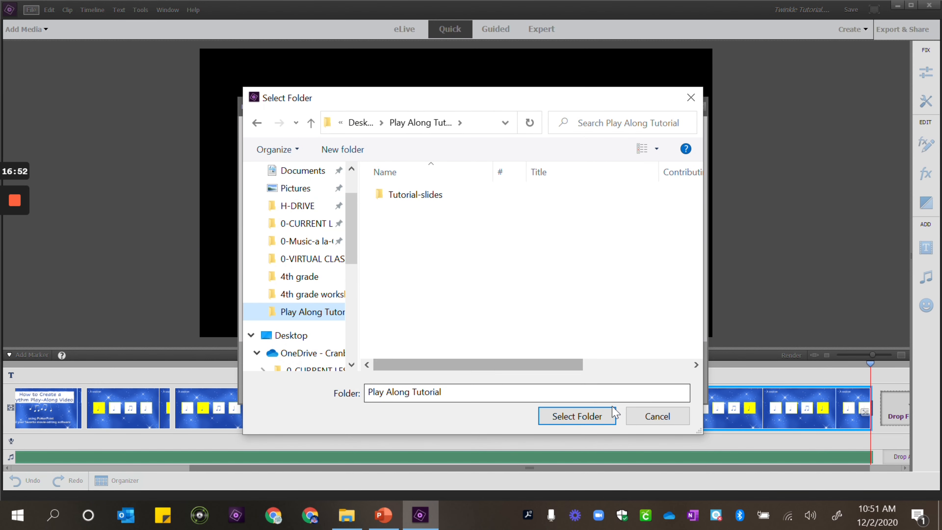
pyautogui.click(566, 420)
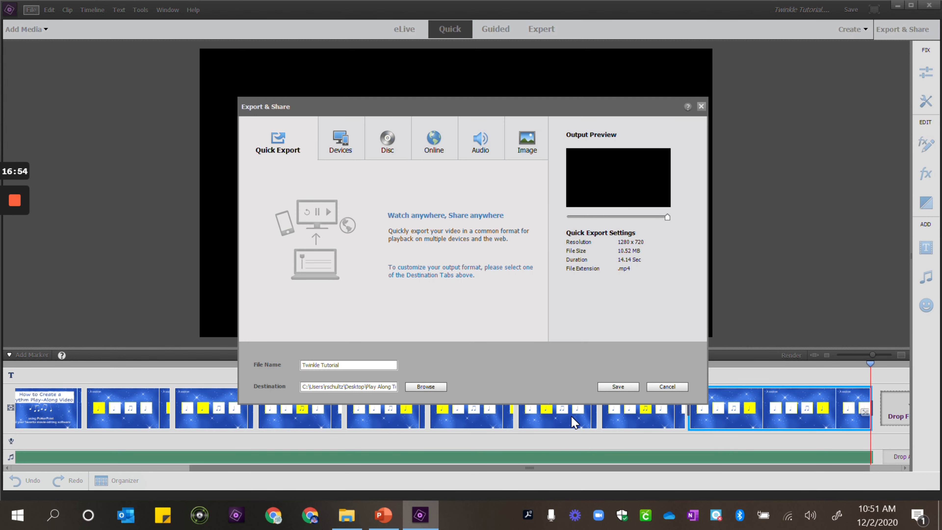
pyautogui.click(619, 388)
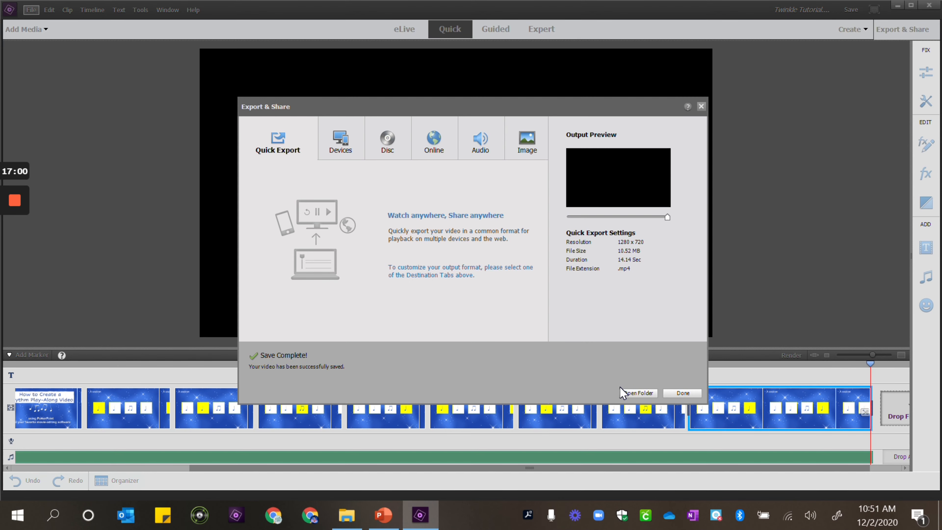
# Open the output folder and play the exported Twinkle Tutorial.mp4 video
pyautogui.click(644, 396)
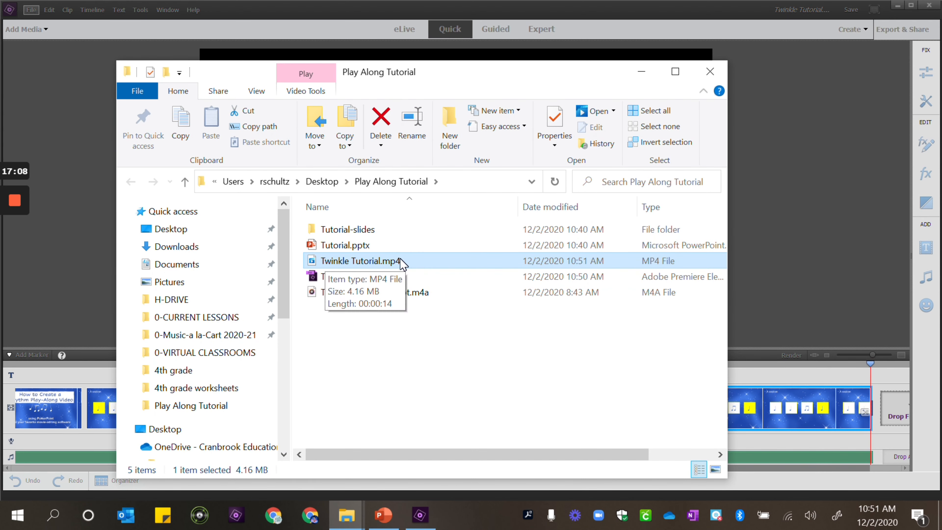
pyautogui.click(349, 260)
pyautogui.doubleClick(350, 260)
pyautogui.click(348, 246)
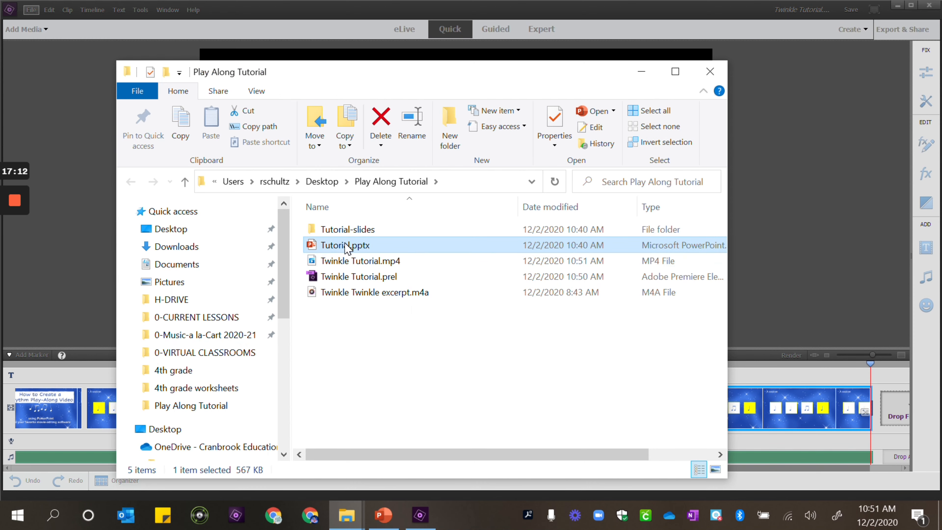
pyautogui.click(349, 260)
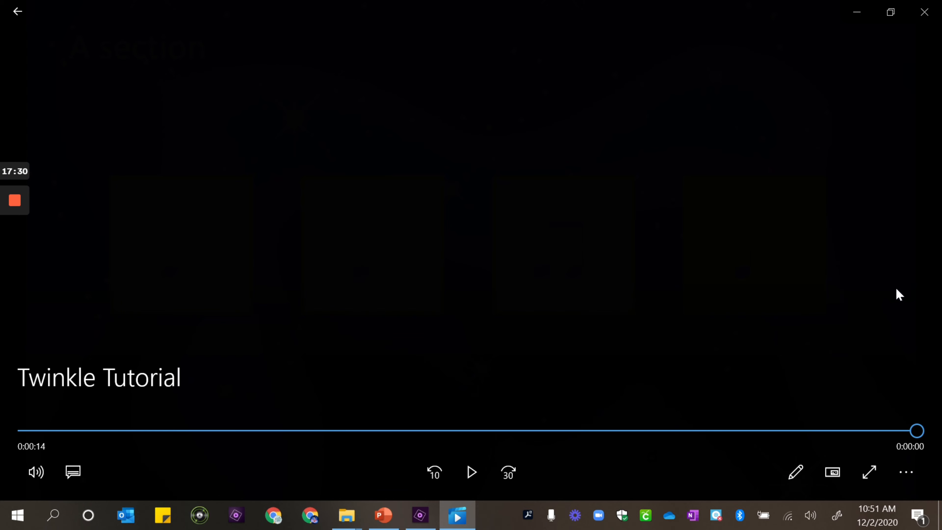
# Close the video player, the Export & Share dialog and the video editor
pyautogui.click(919, 8)
pyautogui.click(714, 70)
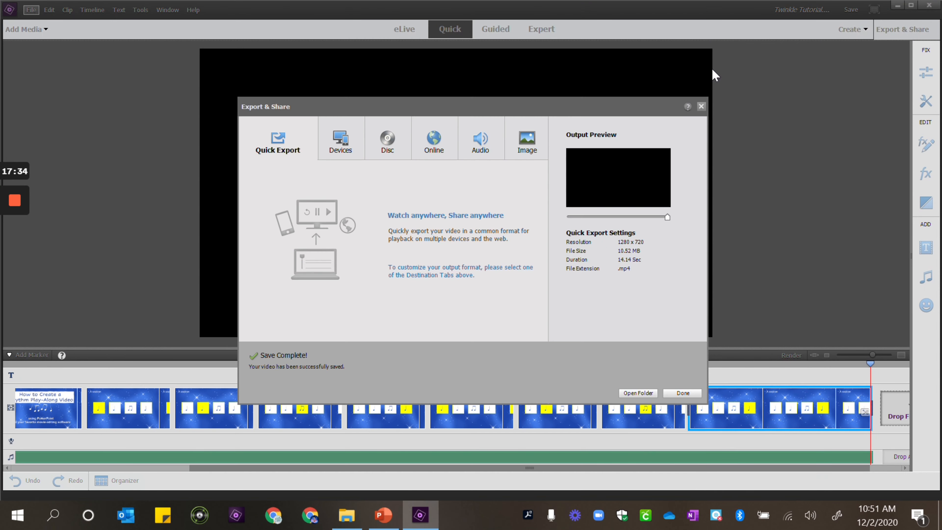
pyautogui.click(701, 107)
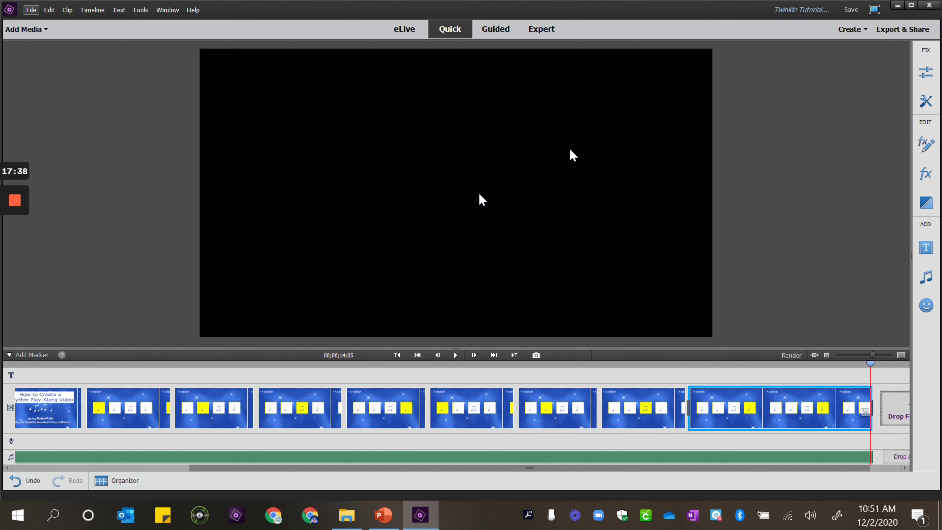
pyautogui.click(928, 5)
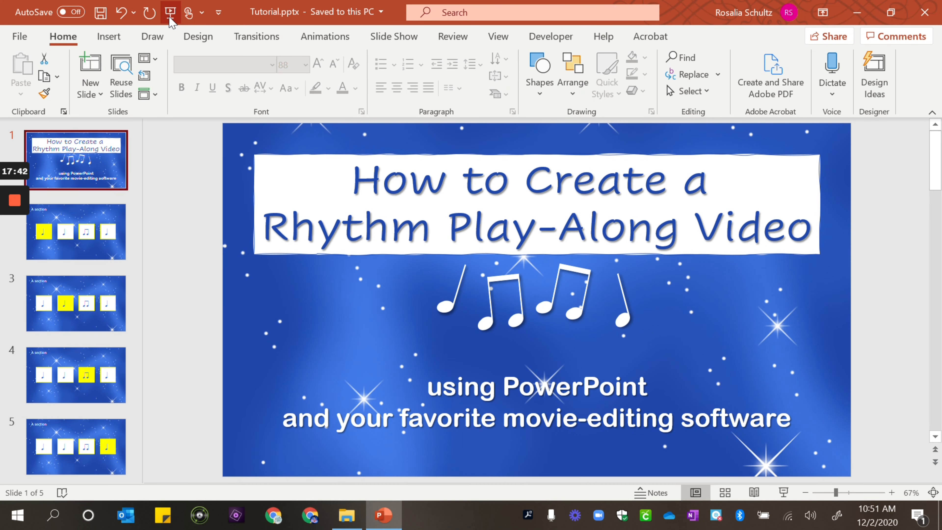
# Switch to PowerPoint and start the slide show from the beginning
pyautogui.click(170, 13)
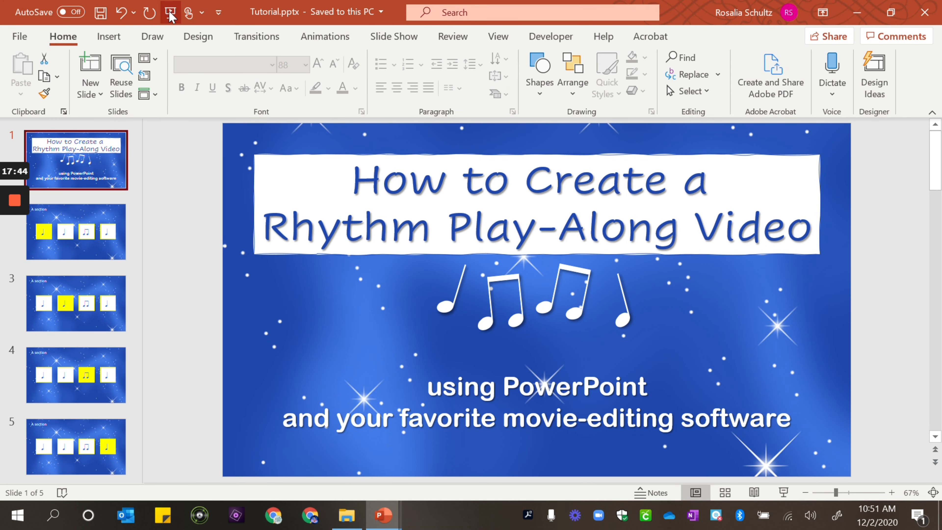